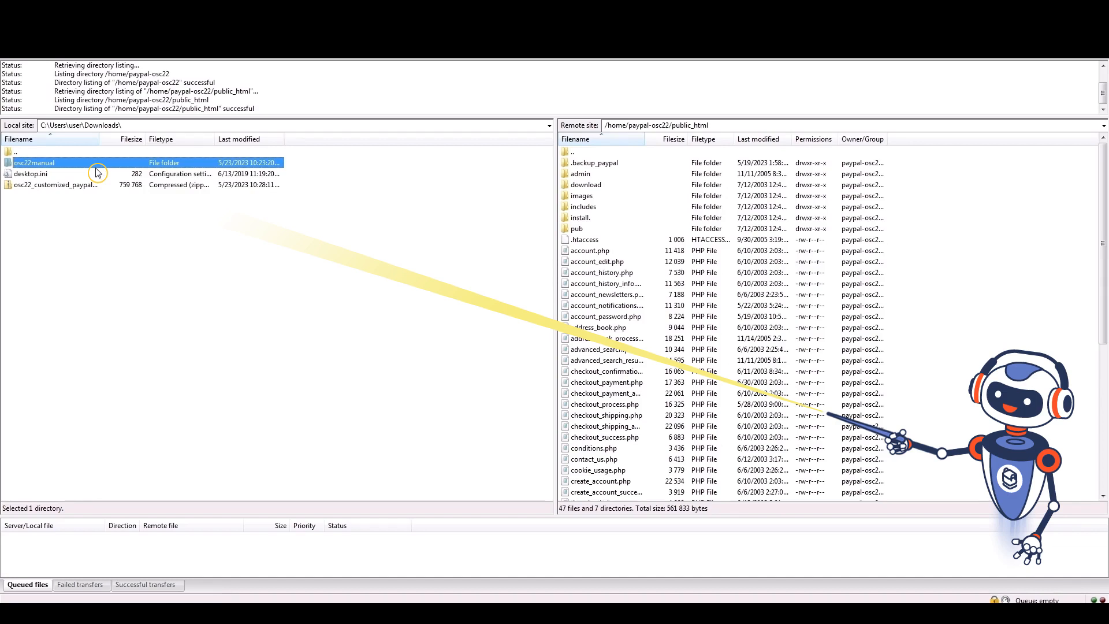
- Upload the admin, ext and includes folders from the local osc22manual\new_to_upload folder to the remote public_html directory
key(Return)
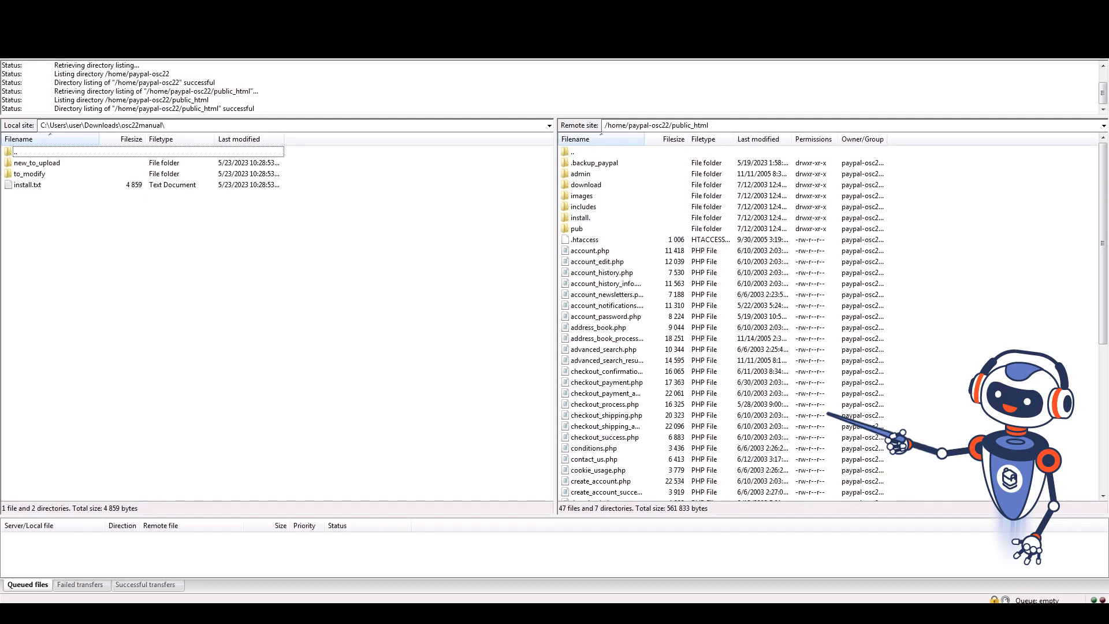
double_click(64, 163)
click(64, 162)
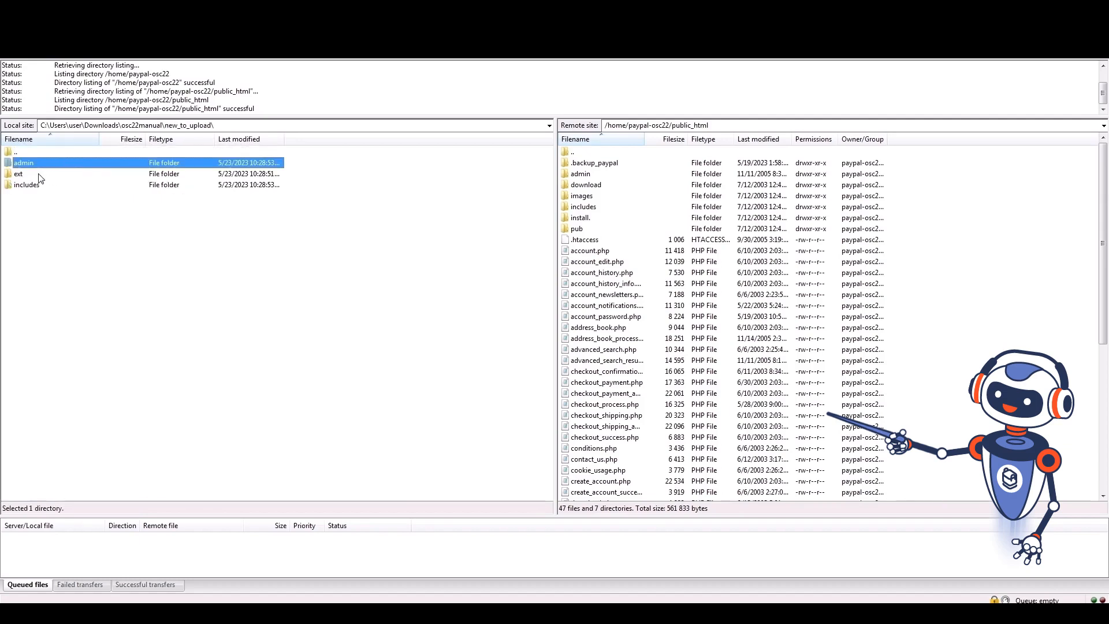
shift+click(38, 173)
shift+click(46, 185)
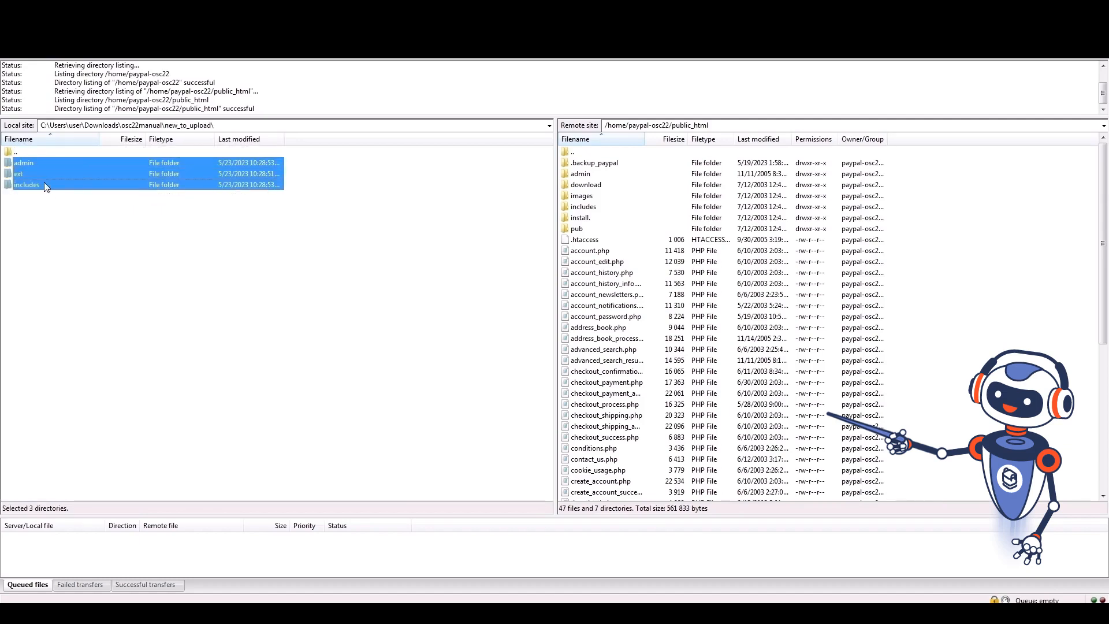
right_click(56, 161)
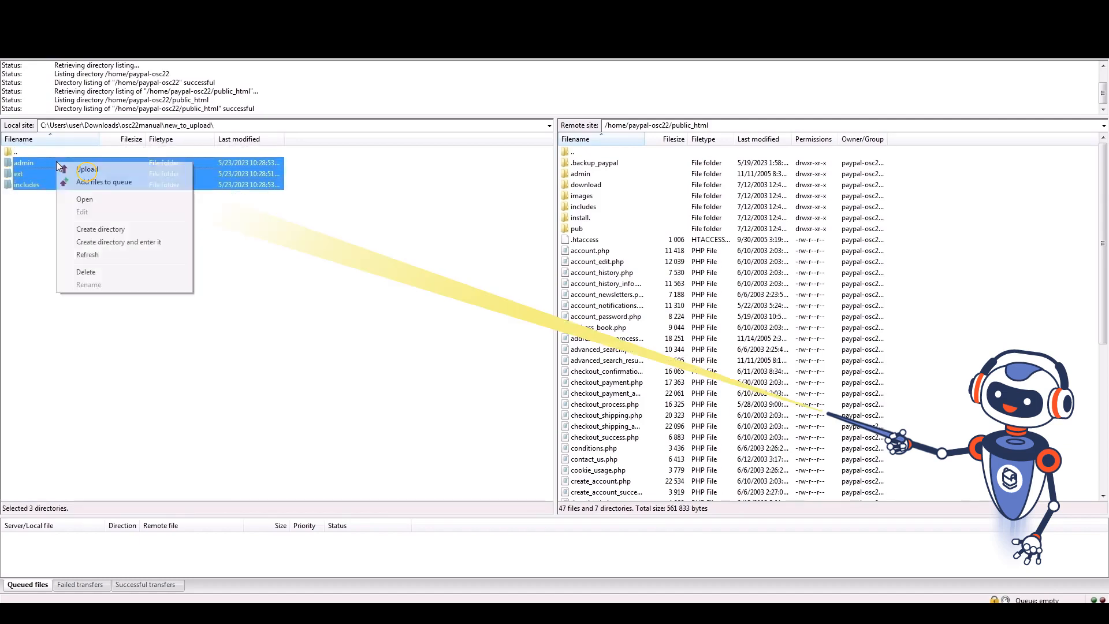
click(86, 168)
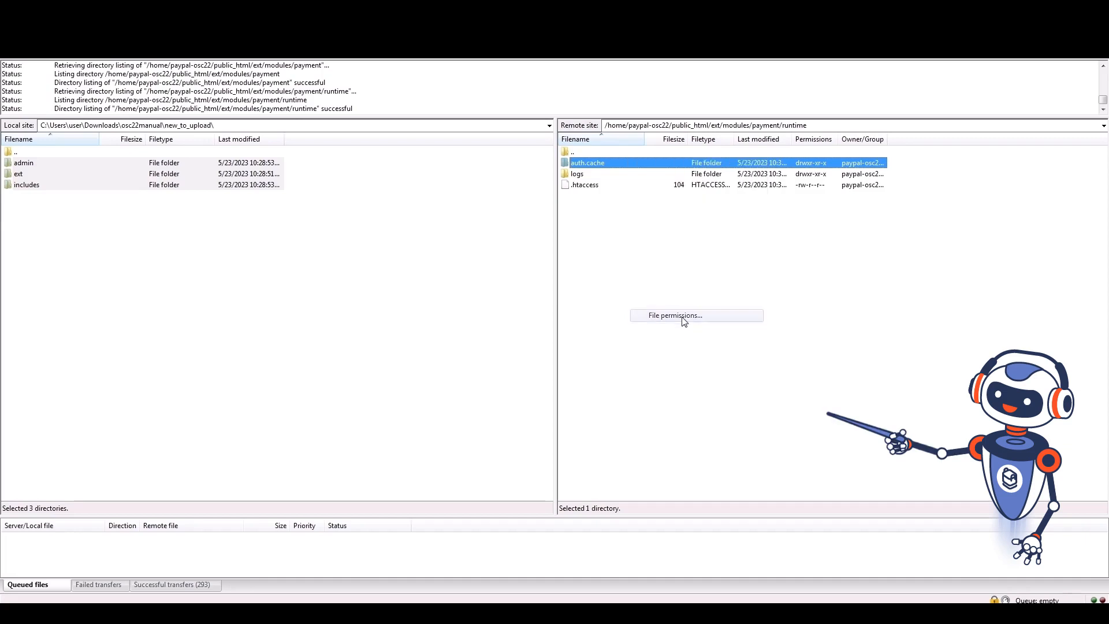
- Grant group and public write permissions on the remote auth.cache directory without recursing into subdirectories
click(682, 317)
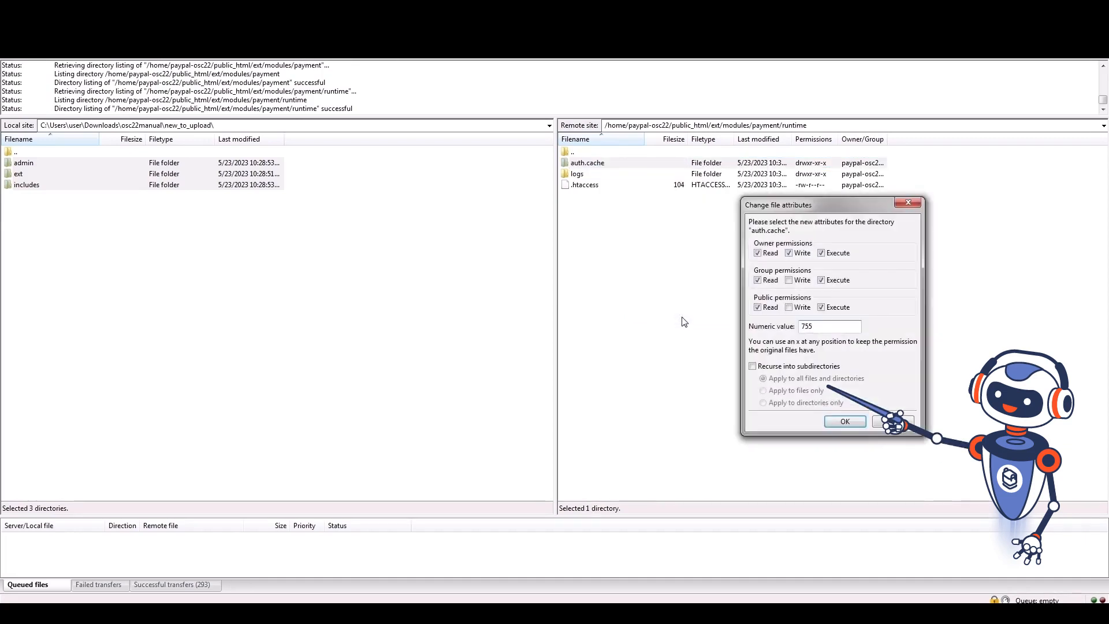
click(789, 280)
click(790, 307)
click(846, 422)
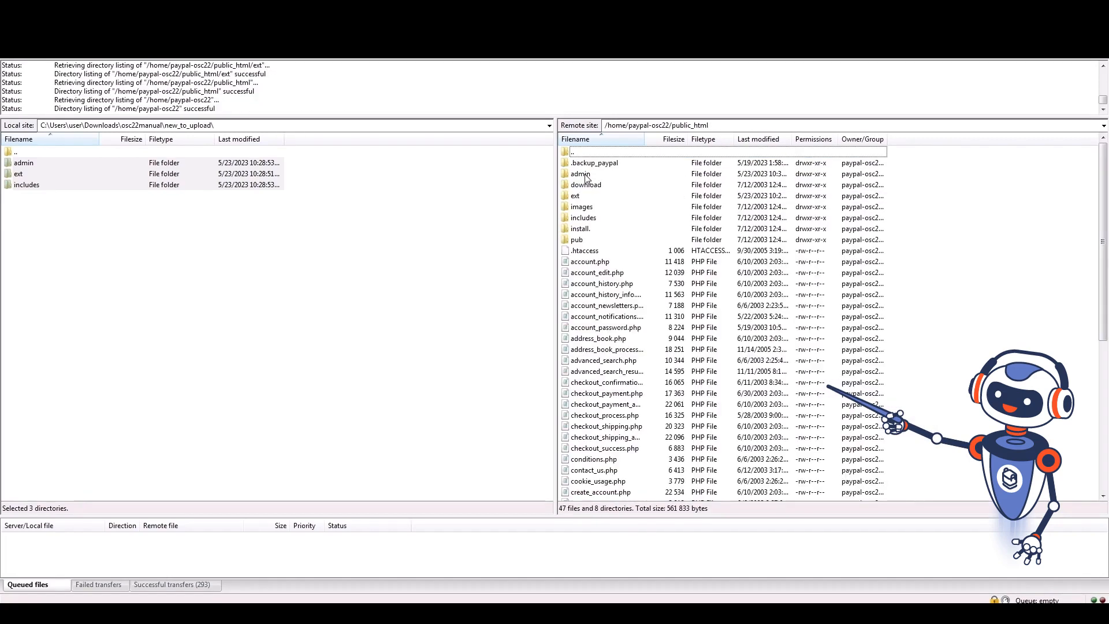
- Open modules.php from the remote public_html/admin directory for editing
double_click(585, 174)
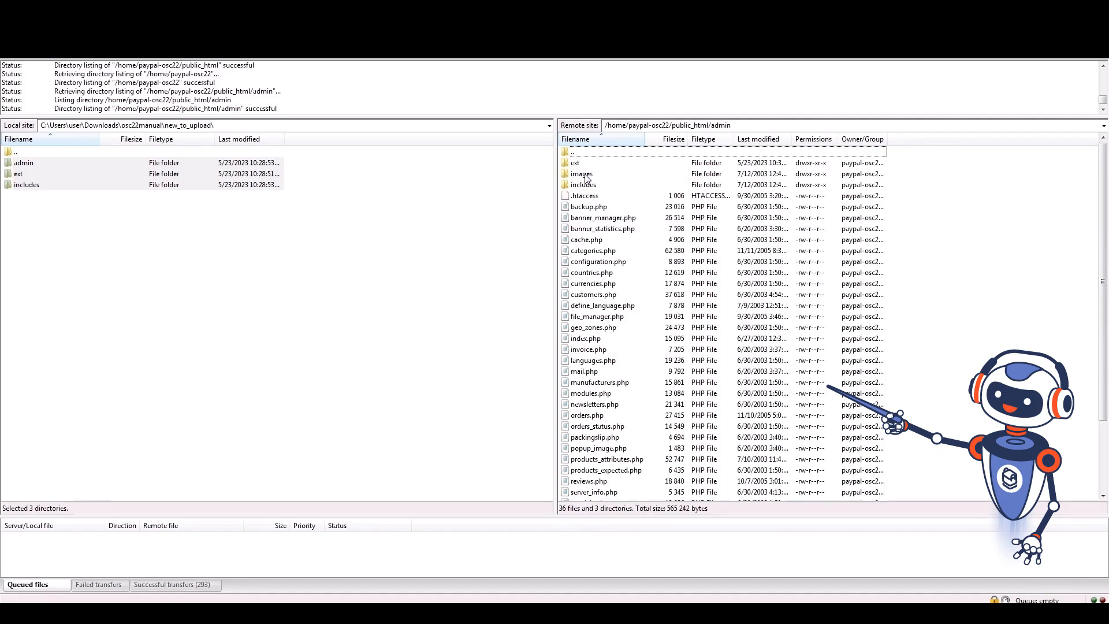
scroll(667, 391, down, 1)
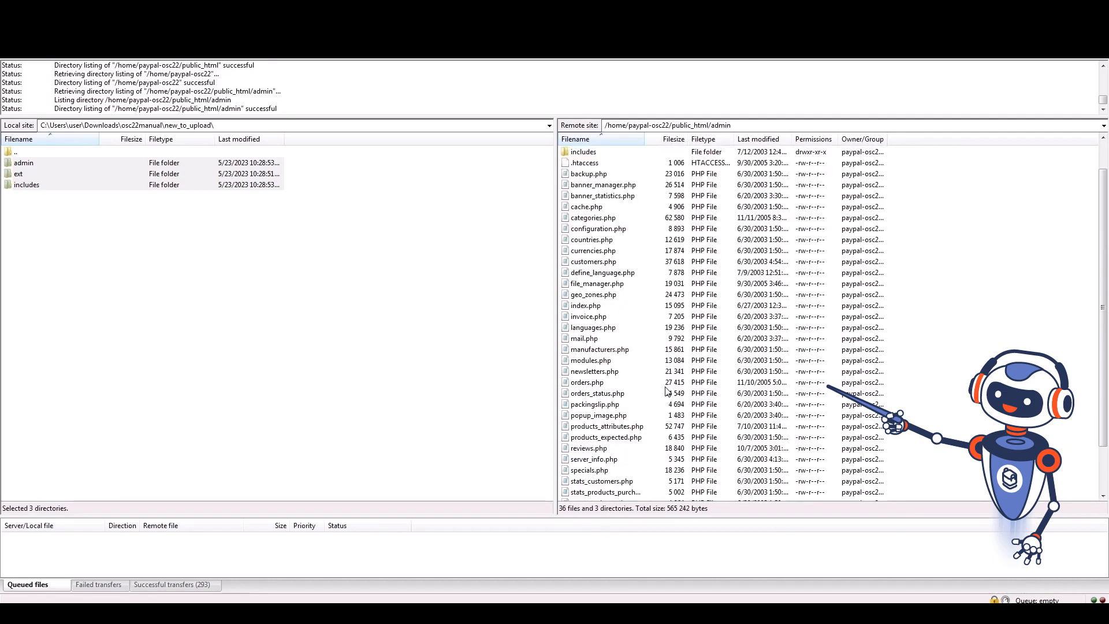
scroll(668, 391, down, 1)
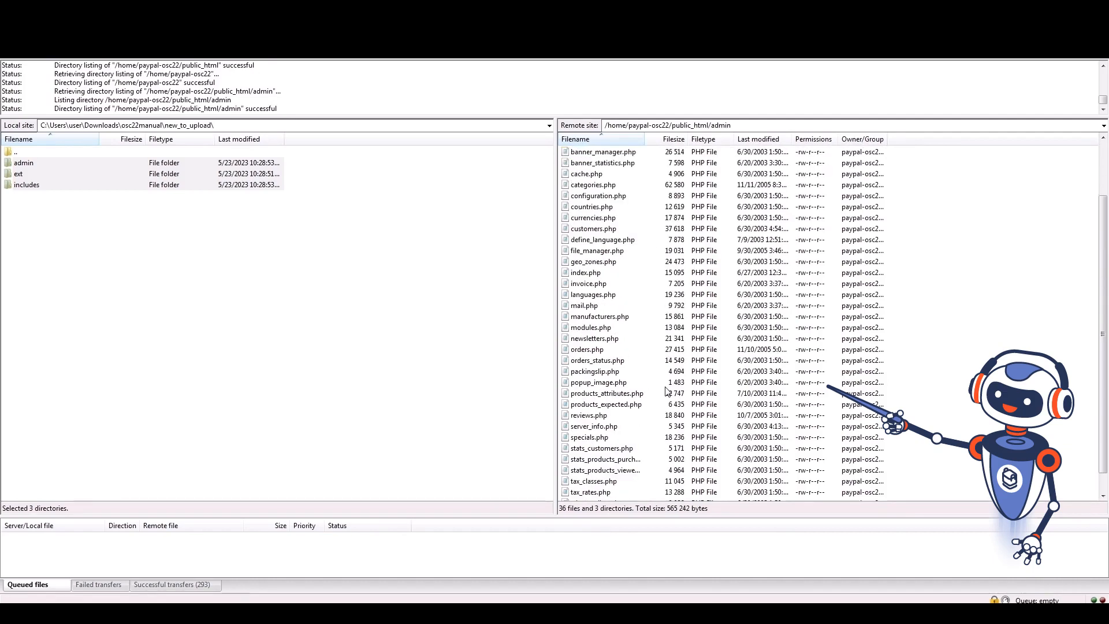
scroll(667, 391, up, 1)
scroll(667, 391, up, 1)
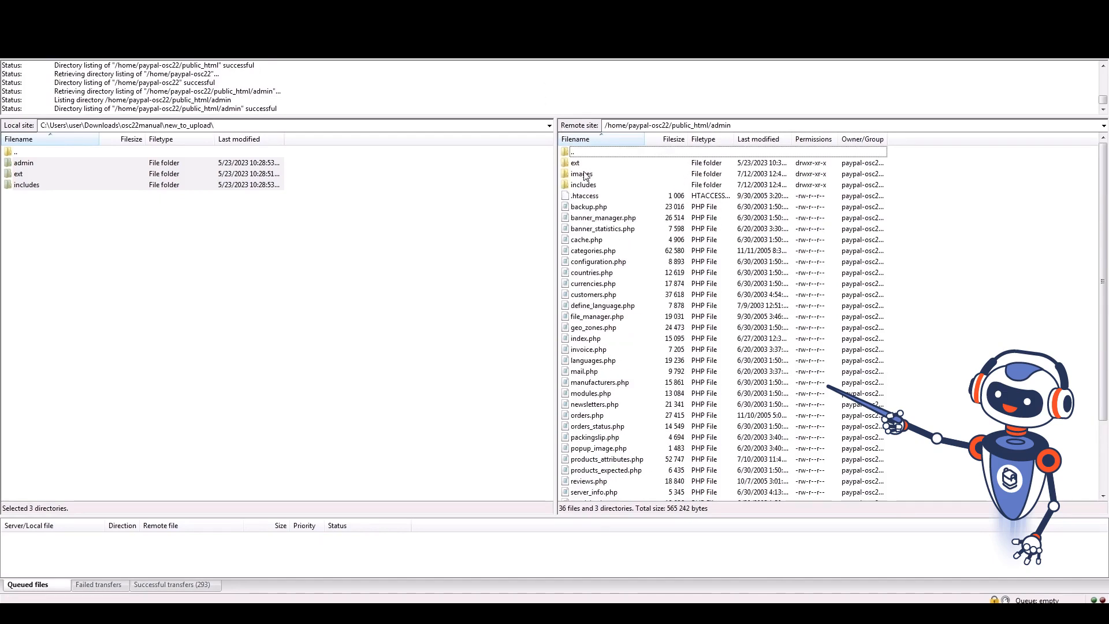
click(584, 153)
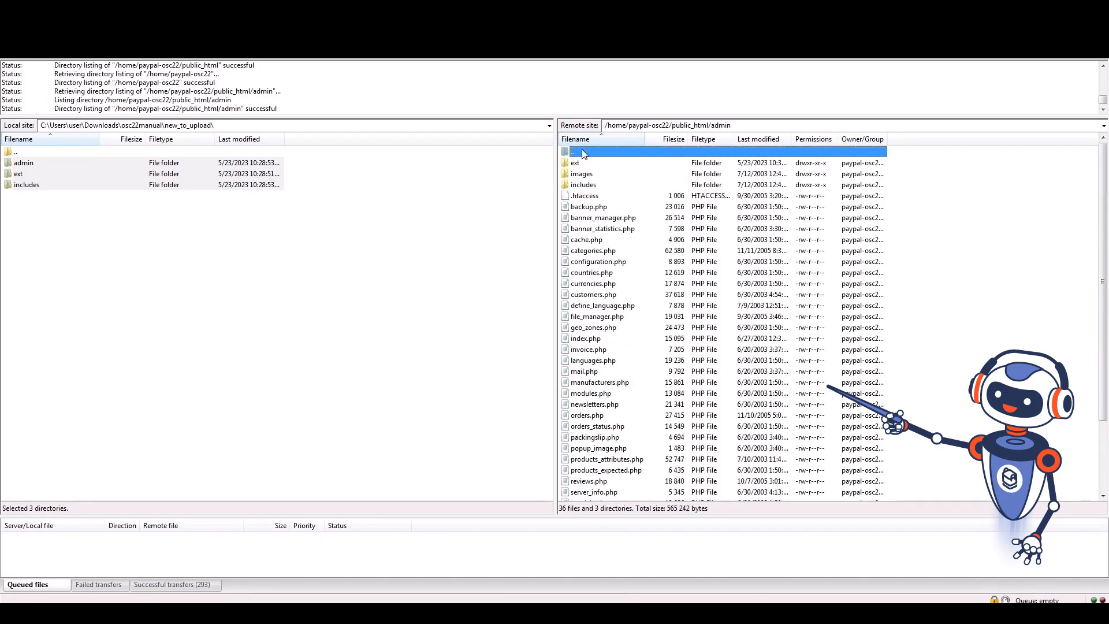
text(mo)
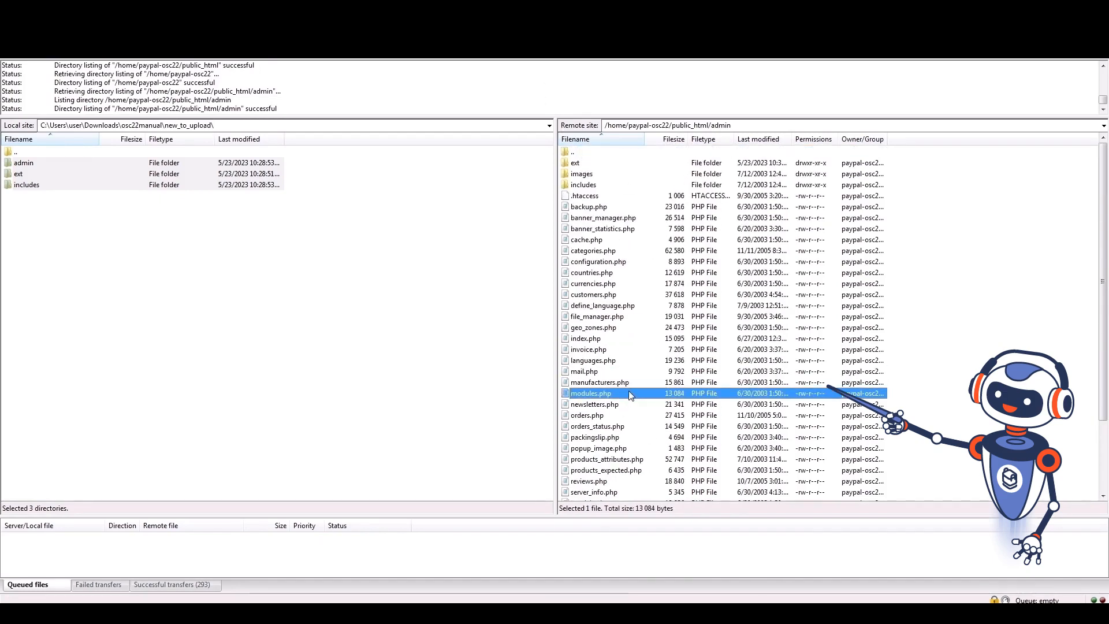
right_click(626, 395)
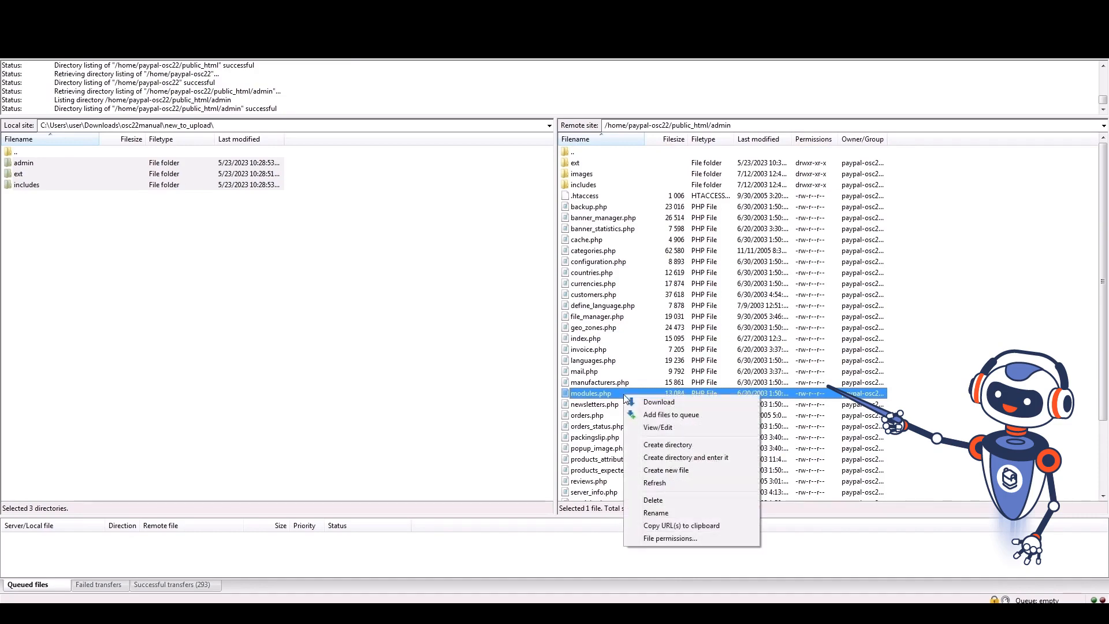
click(659, 428)
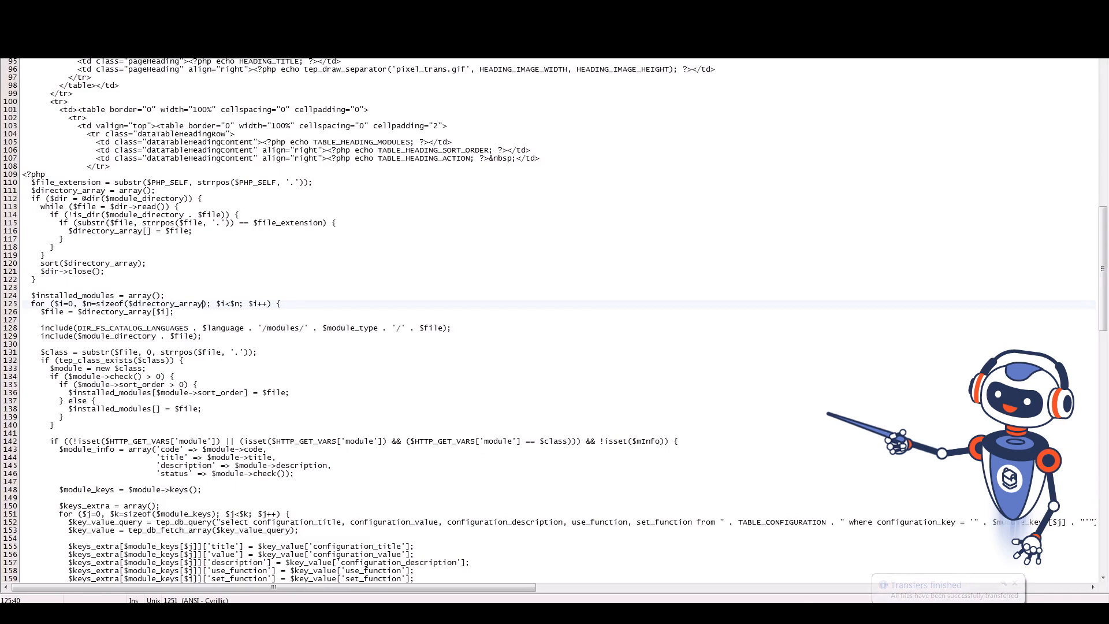
- Find the right-aligned pageHeading line containing tep_draw_separator('pixel_trans.gif') and replace it with the copied paypal_rest quick setup code
key(ctrl+f)
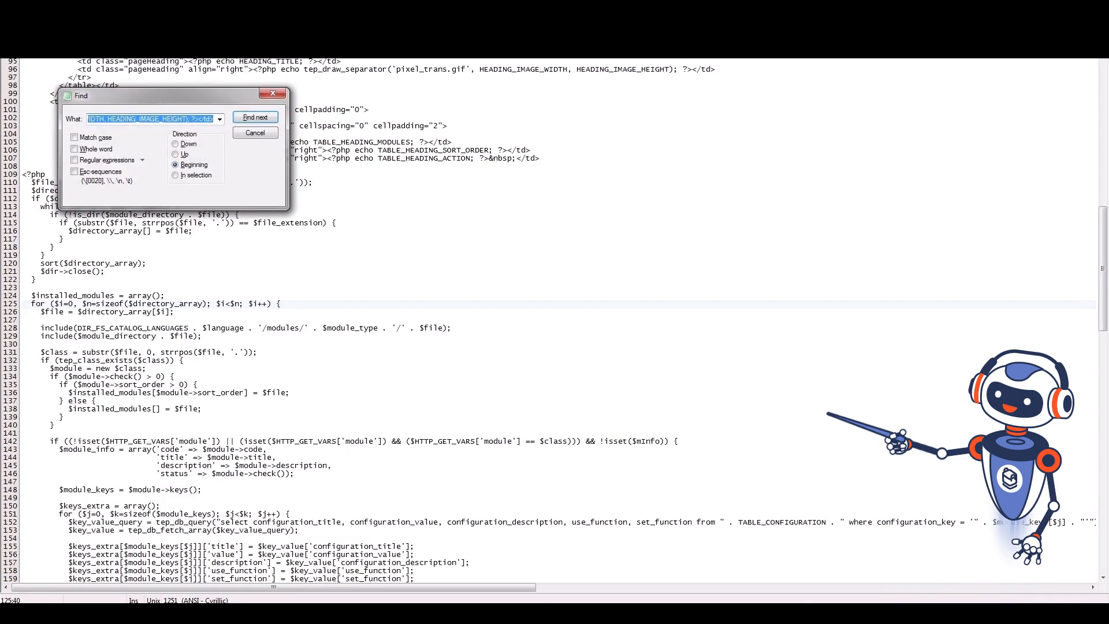
text(<td class="pageHeading" align="right"><?php echo tep_draw_separator('pixel_trans.gif', HEADING_IMAGE_WIDTH, HEADING_IMAGE_HEIGHT); ?></td>)
key(Return)
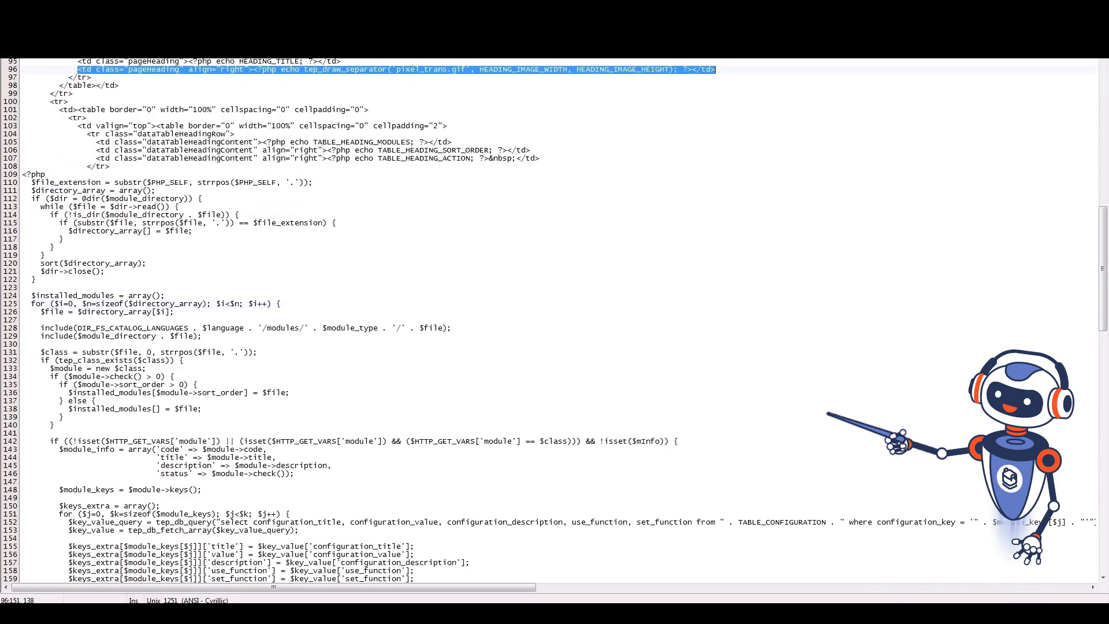
key(ctrl+v)
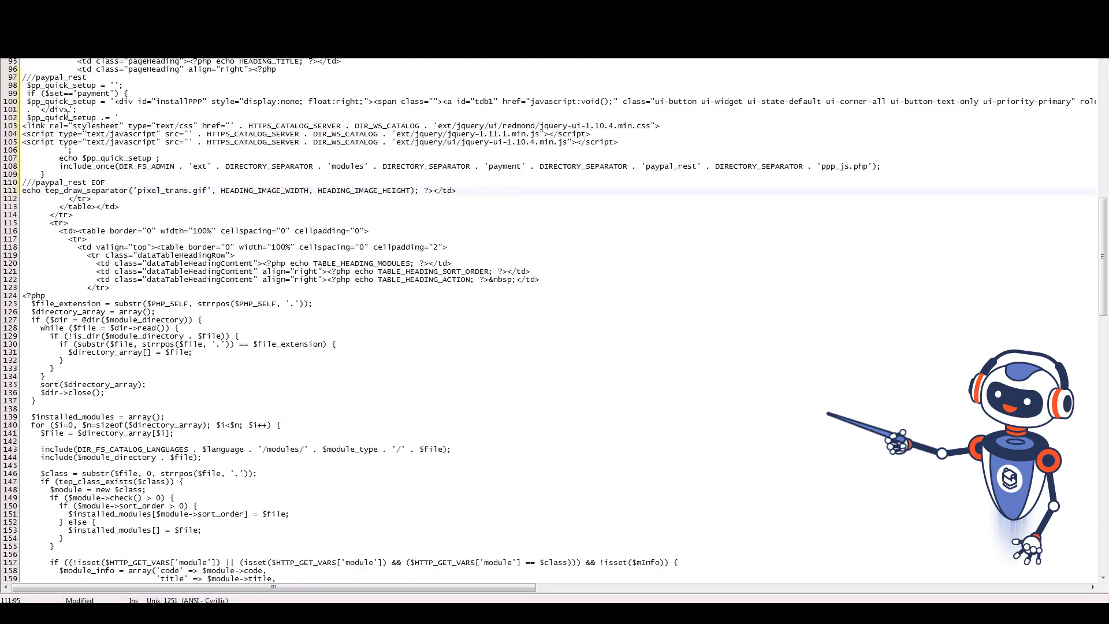
- Save modules.php, switch back to FileZilla and upload the changed file to the server, finishing editing and deleting the local copy
click(9, 18)
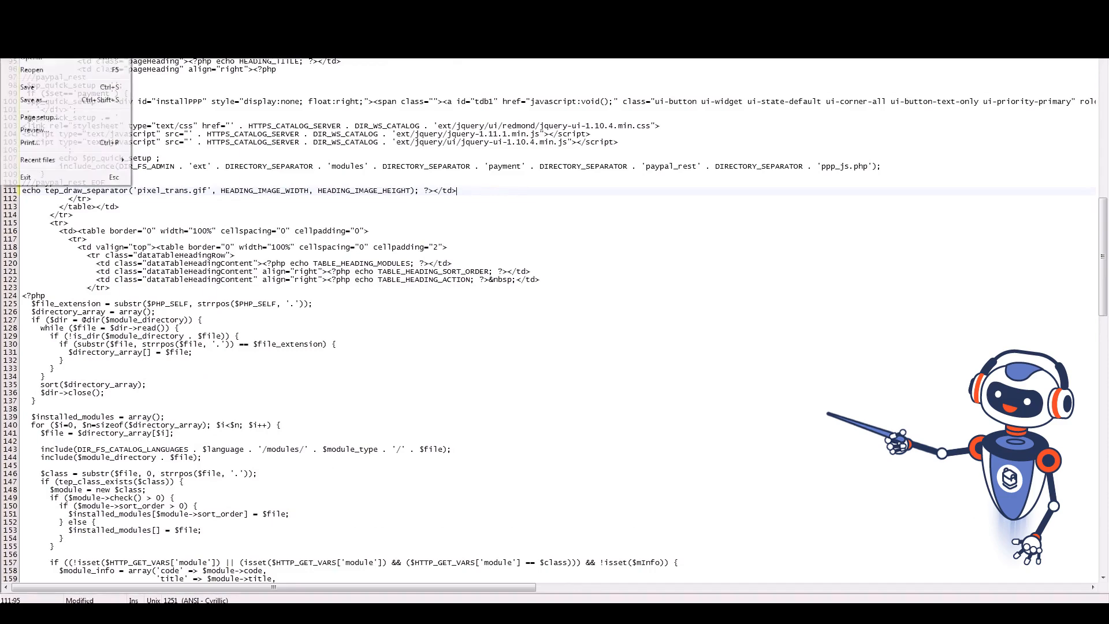
click(35, 87)
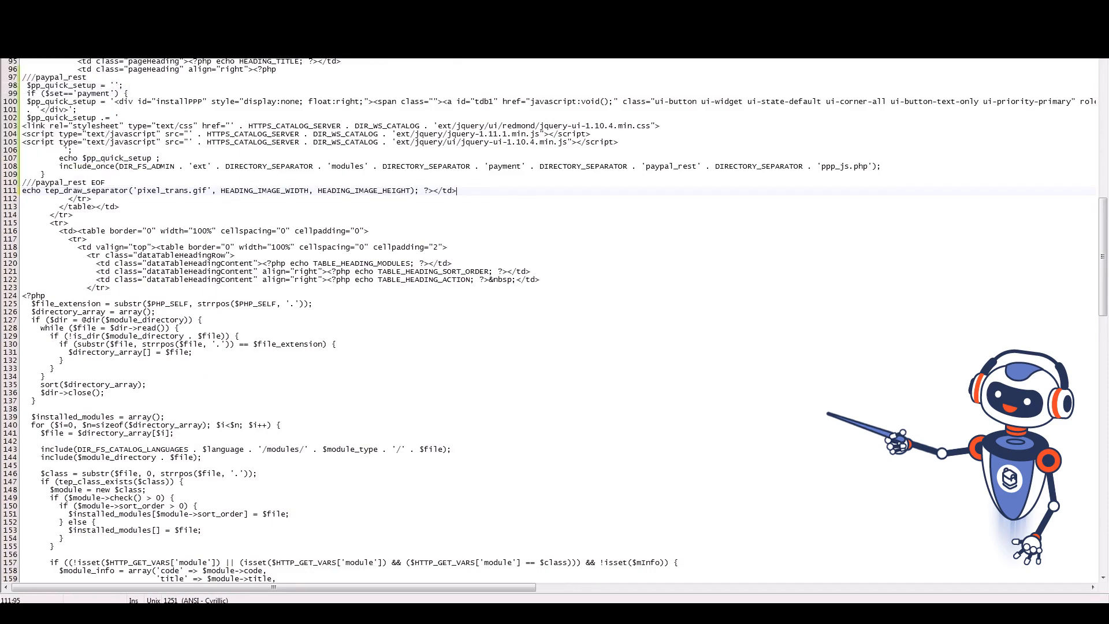
click(819, 612)
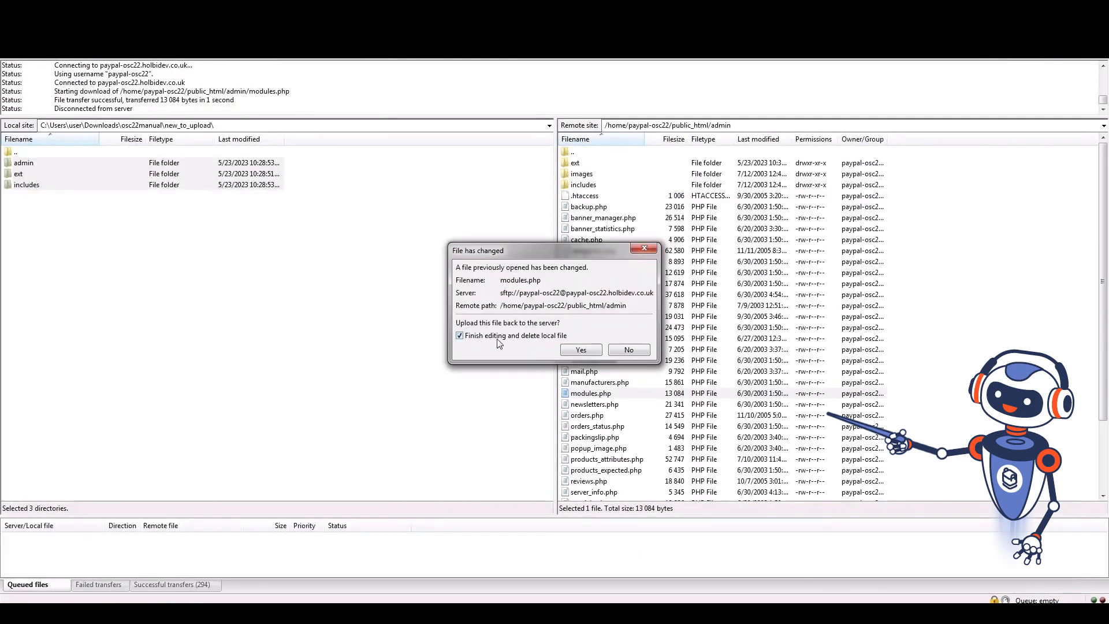
click(581, 350)
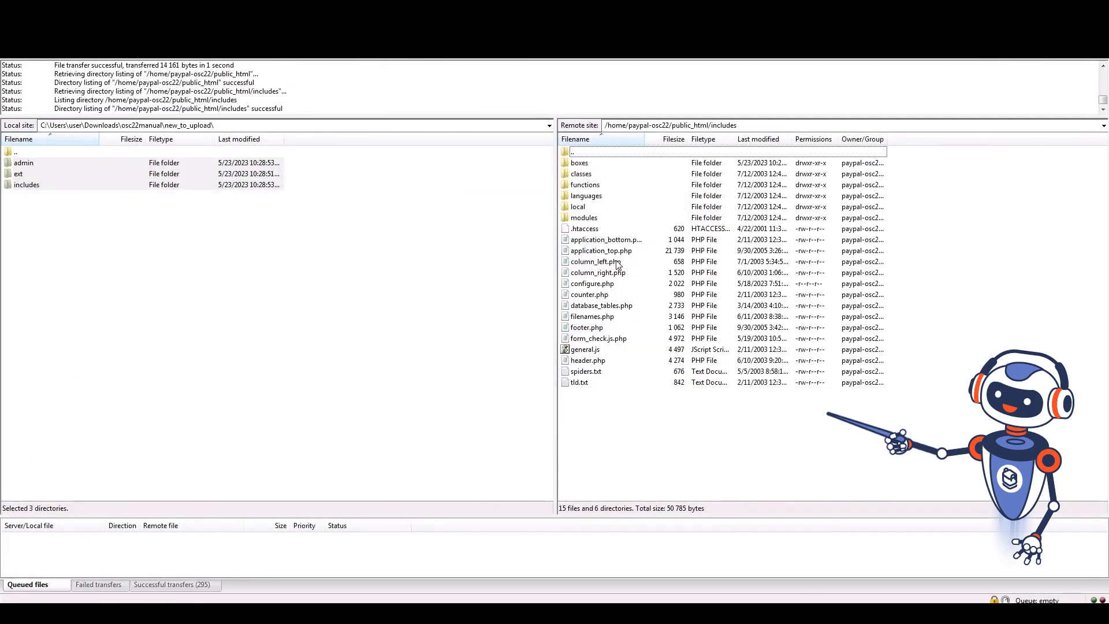
- Open column_right.php from the remote public_html/includes directory for editing
click(612, 276)
right_click(643, 277)
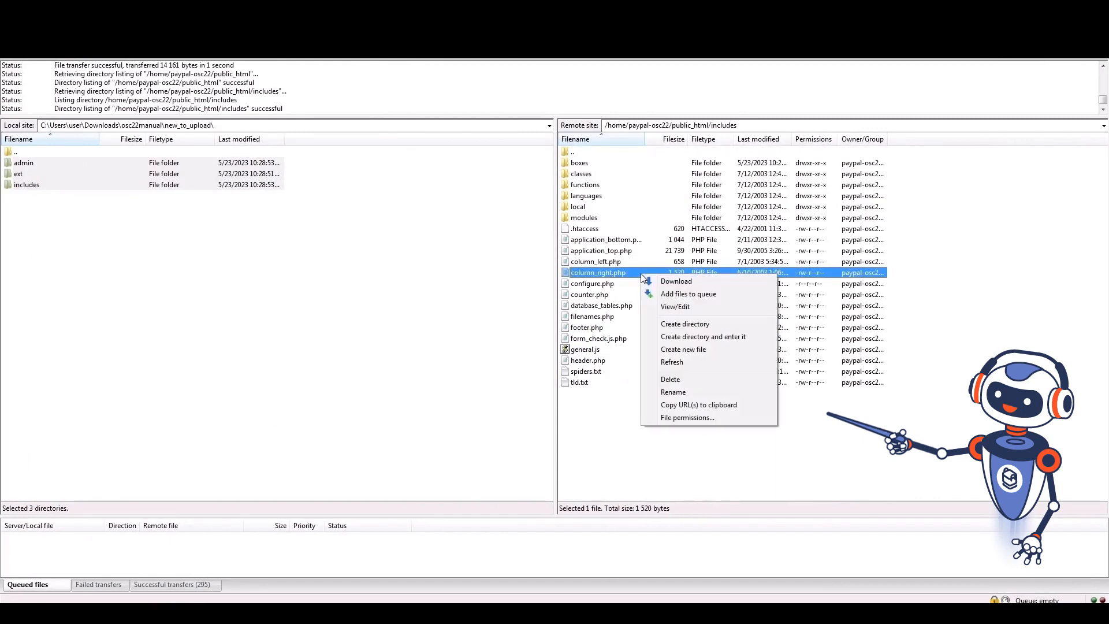
click(687, 310)
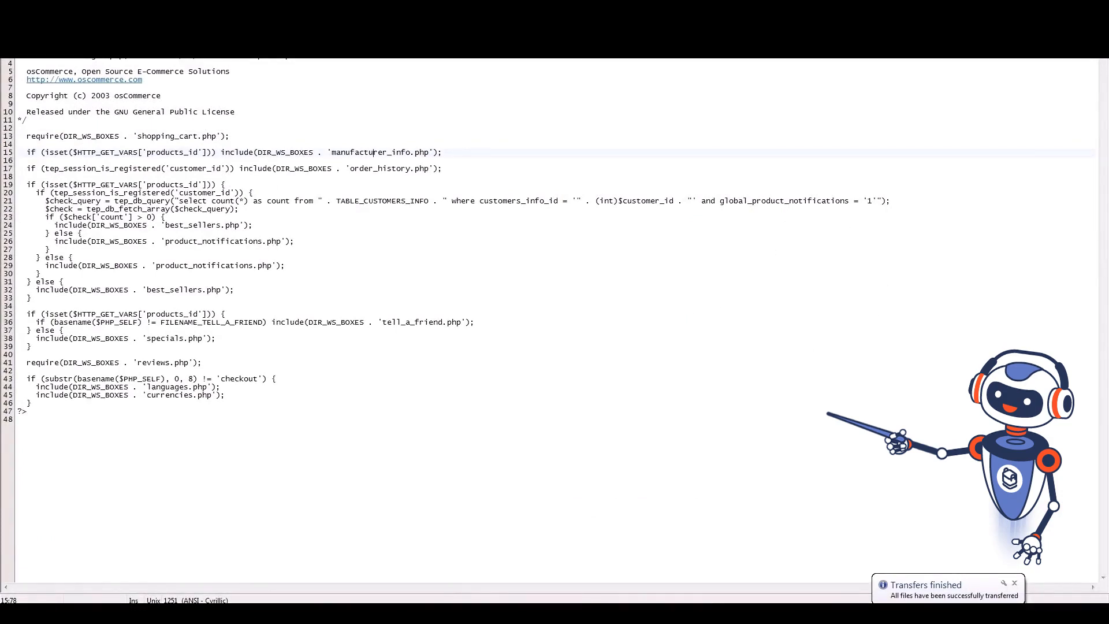
- Below the shopping_cart.php require line, add require(DIR_WS_BOXES . 'paypal_rest.php'); between the comments ///paypal_rest and ///paypal_rest EOF
key(ctrl+f)
click(254, 117)
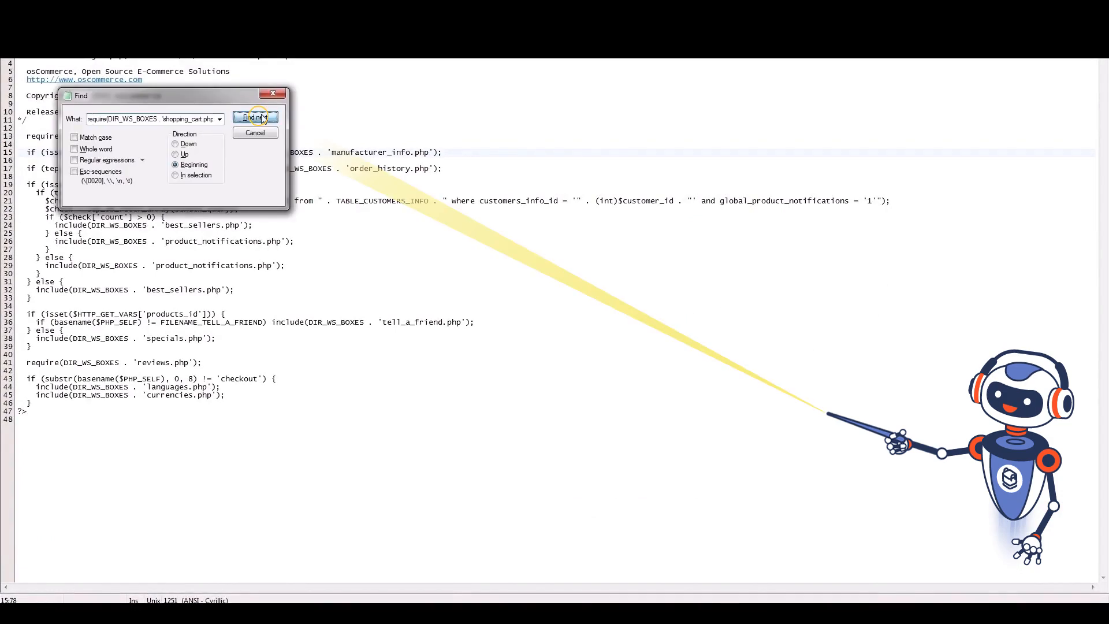
click(237, 137)
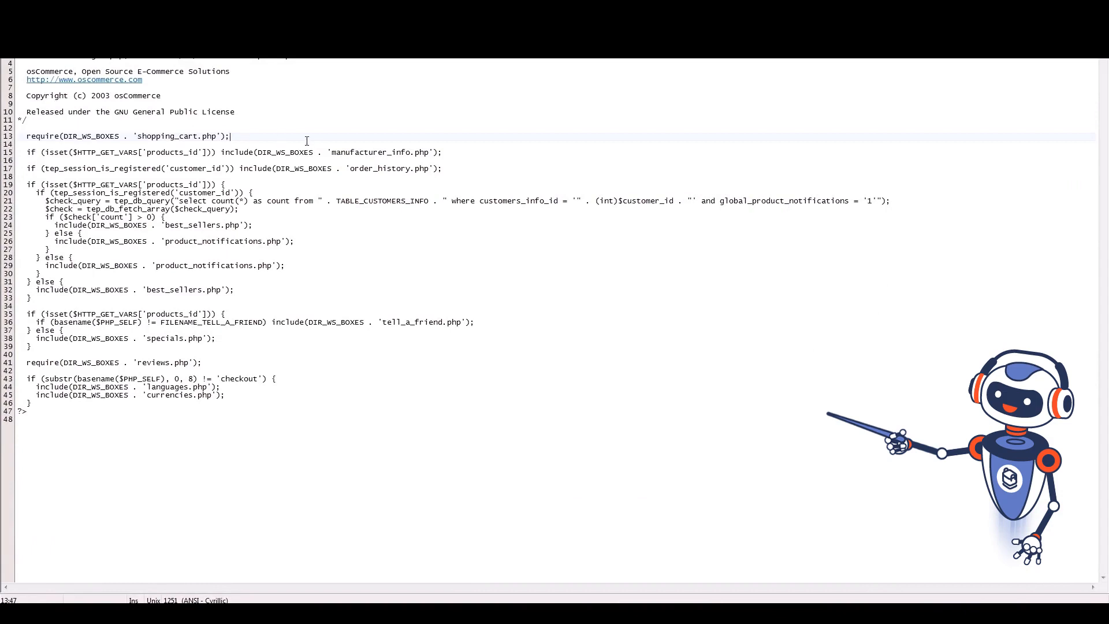
key(Return)
text(///paypal_rest   require(DIR_WS_BOXES . 'paypal_rest.php'); ///paypal_rest EOF)
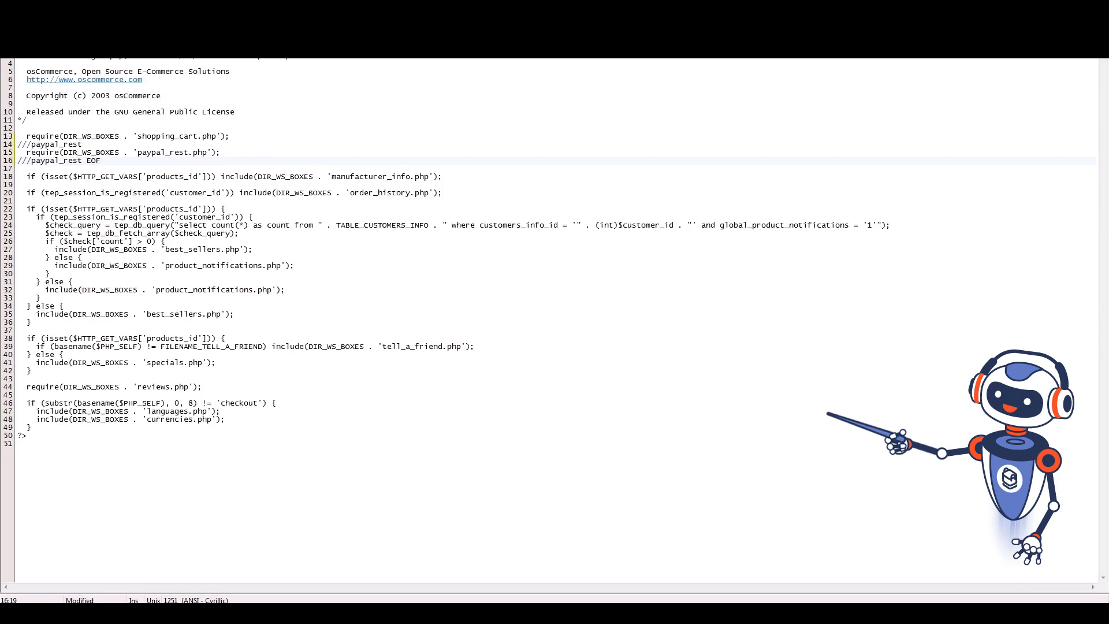
- Save column_right.php, switch back to FileZilla and upload it to the server, finishing editing and deleting the local copy
key(alt+f)
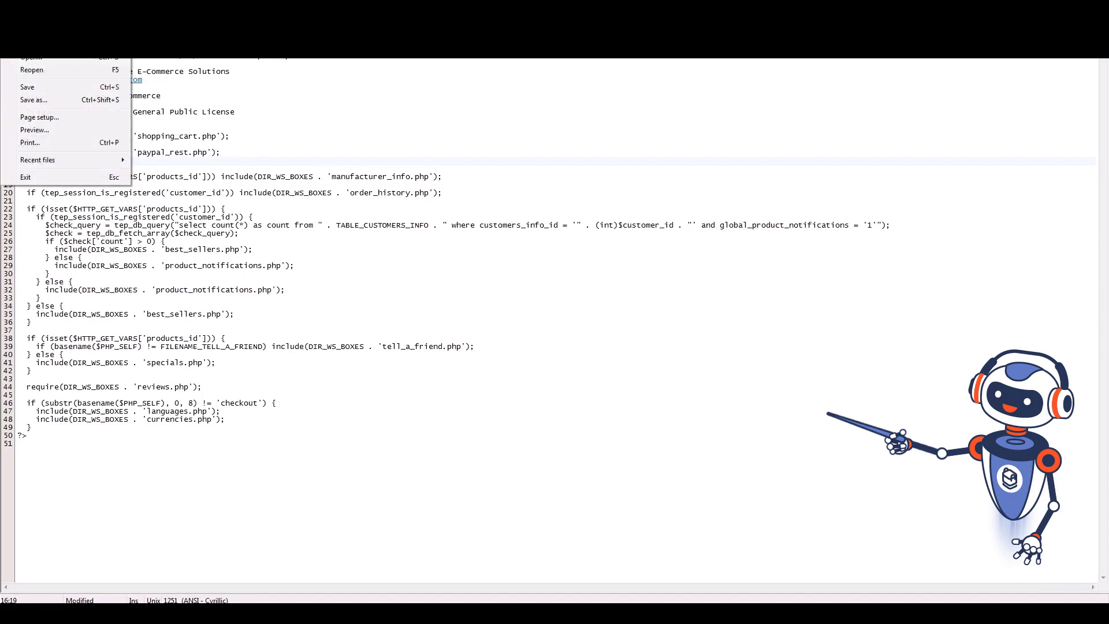
click(34, 87)
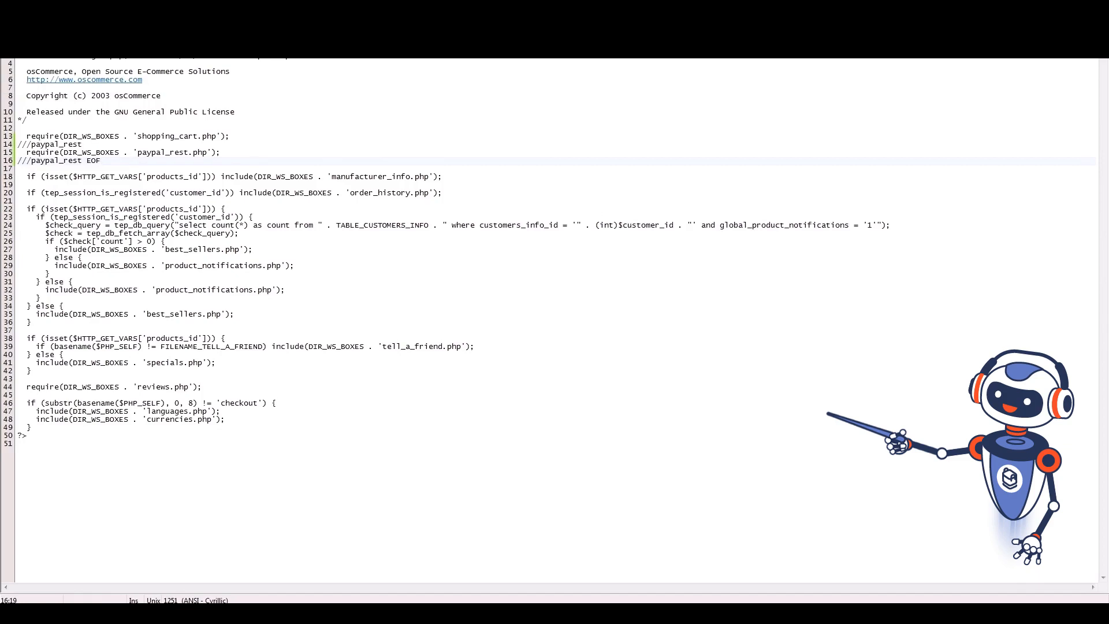
key(alt+Tab)
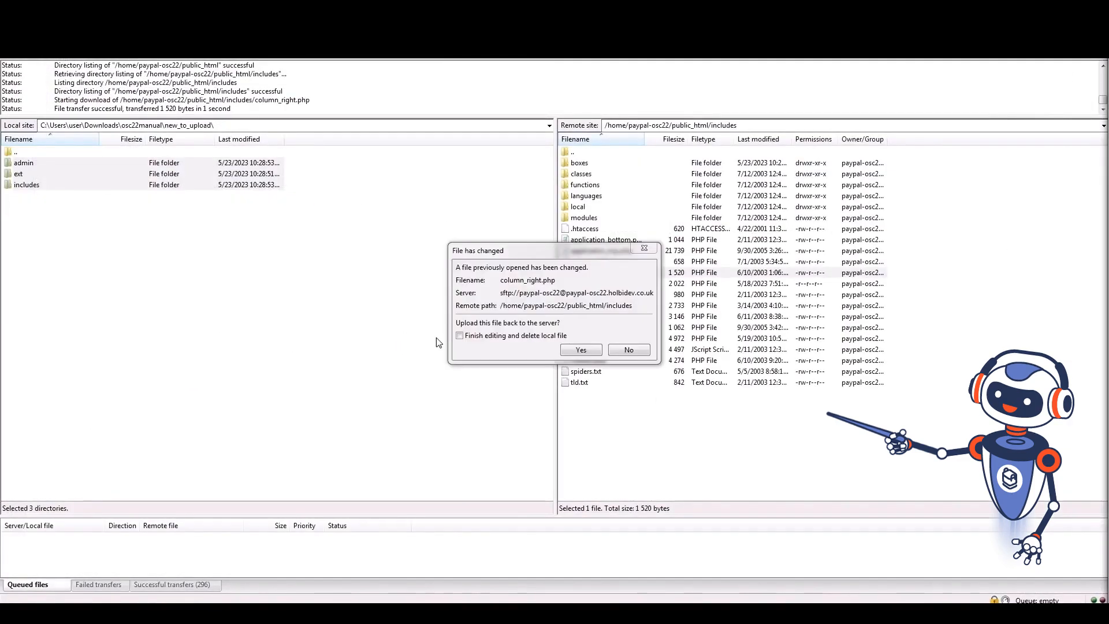
click(460, 336)
click(581, 350)
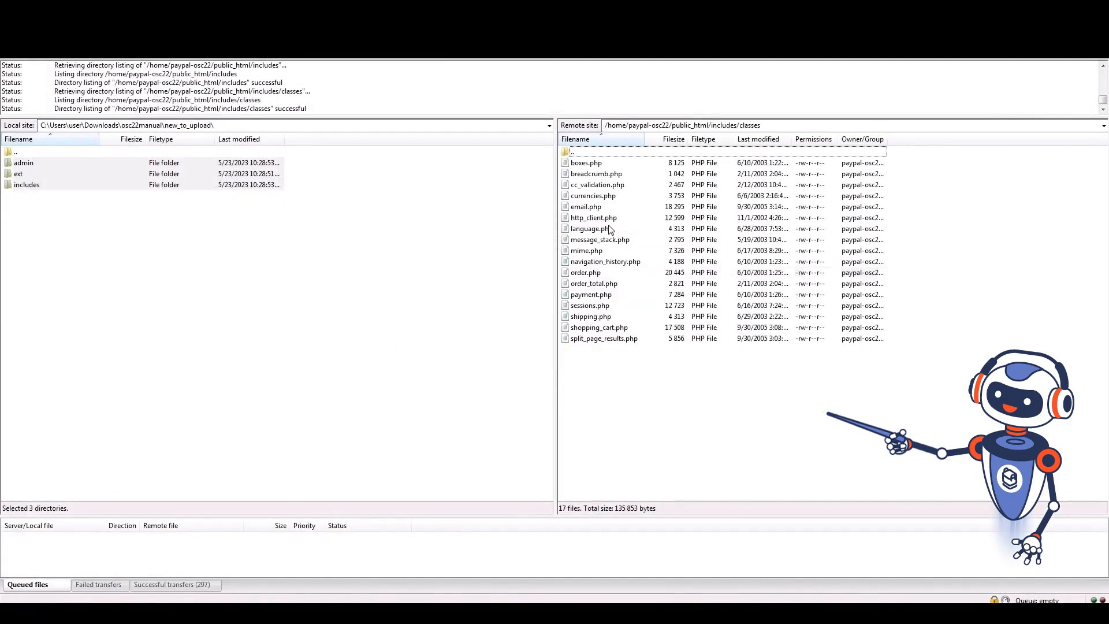
- Open payment.php from the remote public_html/includes/classes directory for editing
click(618, 295)
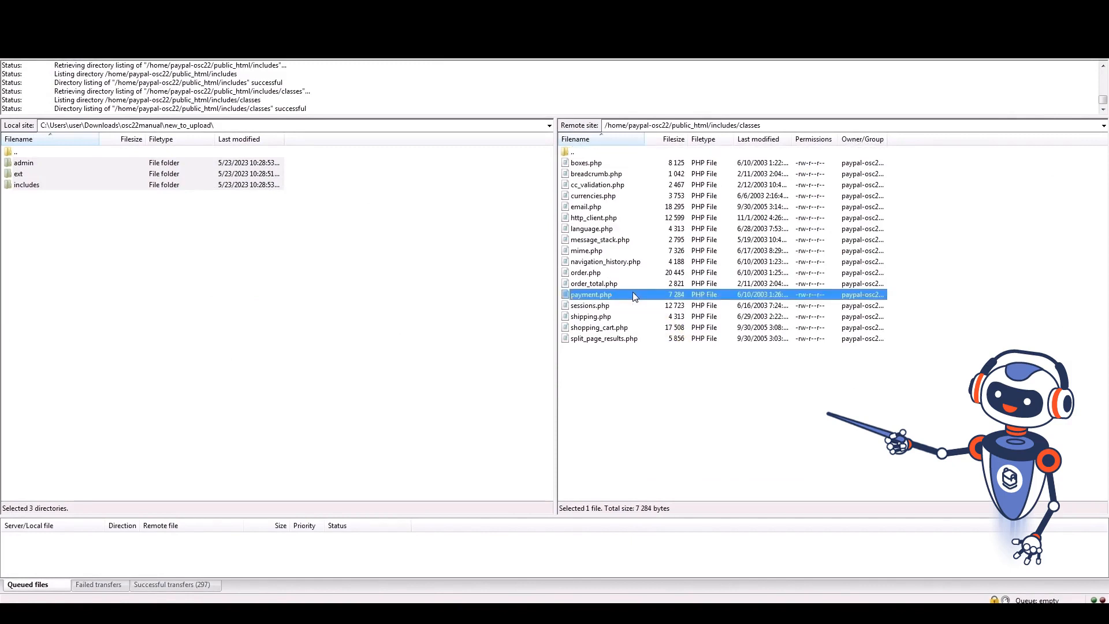
right_click(633, 294)
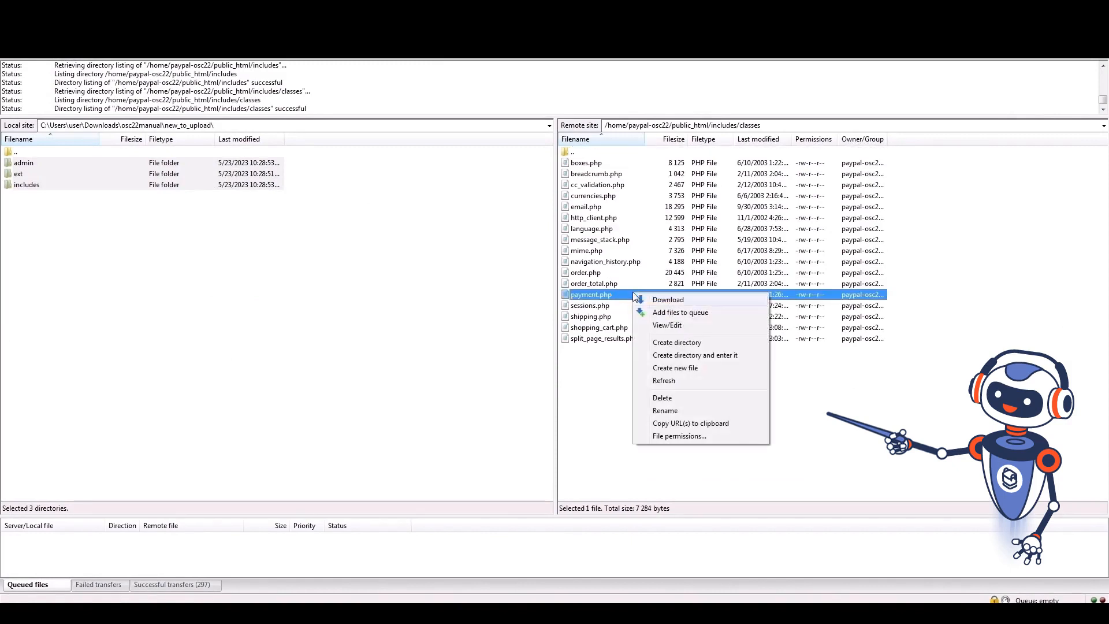
click(671, 325)
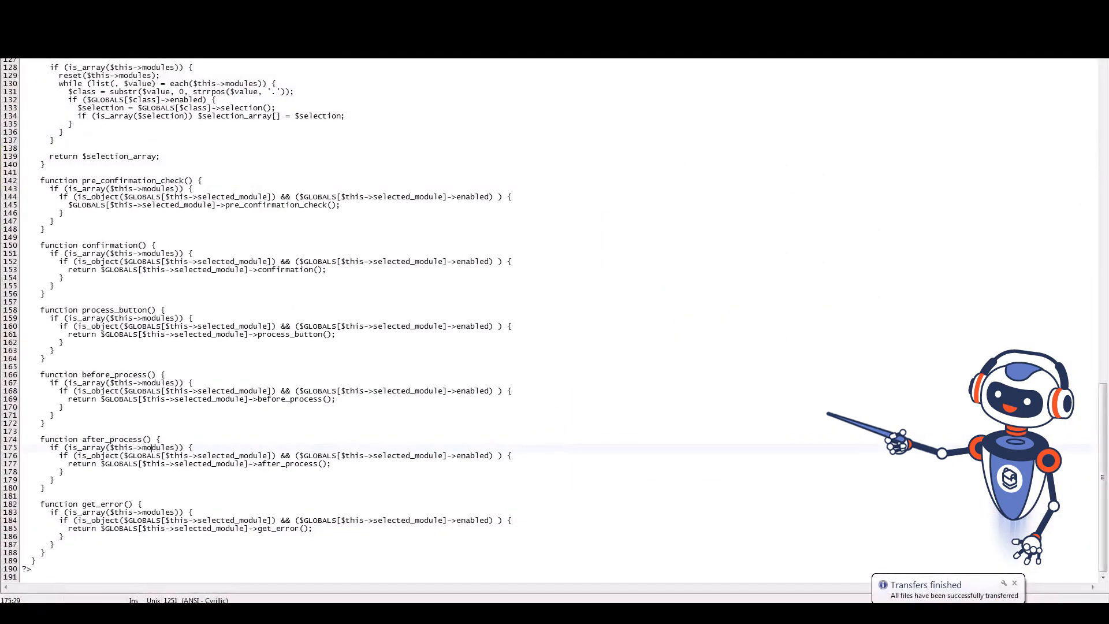
- Below the $include_modules[] line using $class and $value, add the paypal_rest block setting $this->selected_module = $class when $class is 'paypal_rest' and $module starts with it
key(ctrl+f)
click(255, 117)
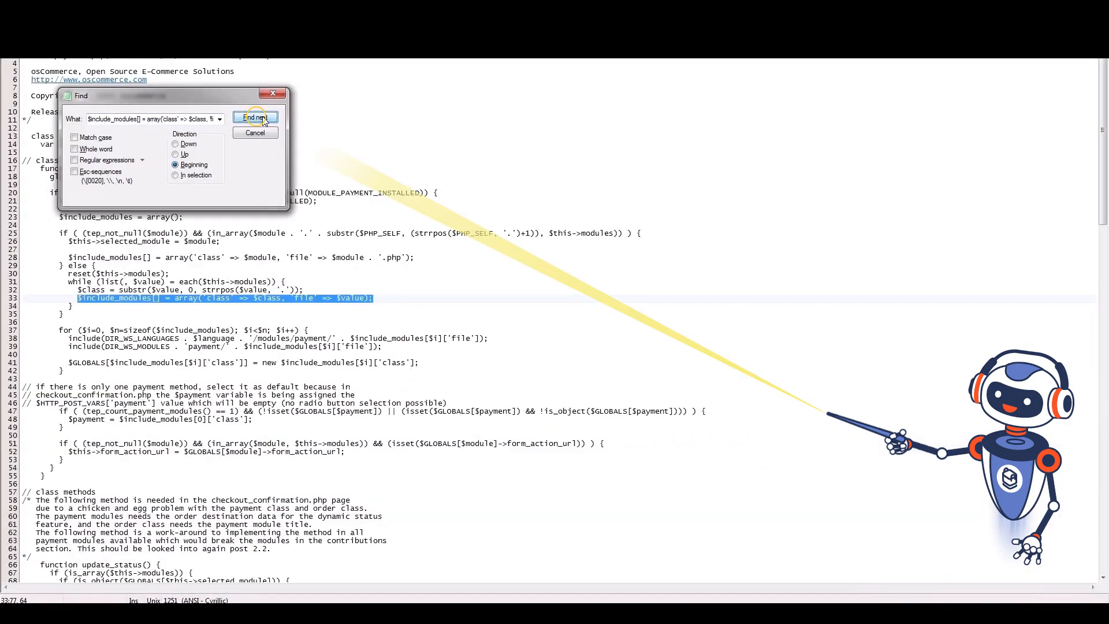
click(254, 133)
click(386, 278)
key(Return)
text(/// paypal_rest             if ($class == 'paypal_rest' && substr($module, 0, strlen($class)) == $class) {                 $this->selected_module = $class;             }             /// paypal_rest EOF)
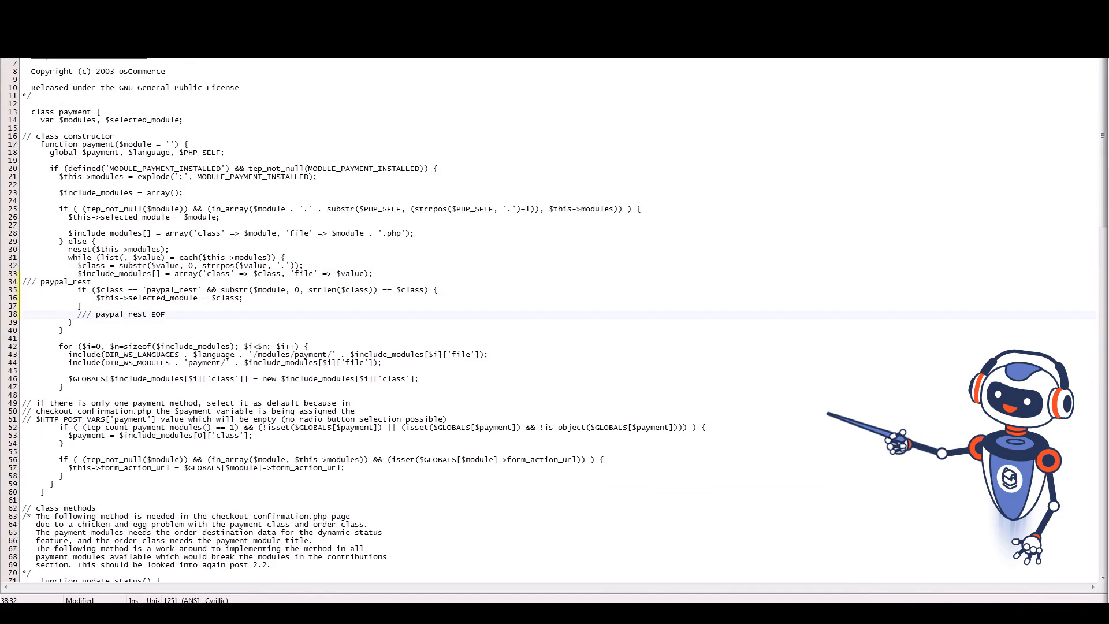
- In selection(), comment out the is_array($selection) line and add the paypal_rest block that appends selections with an 'id' and array_merges the others into $selection_array
key(ctrl+f)
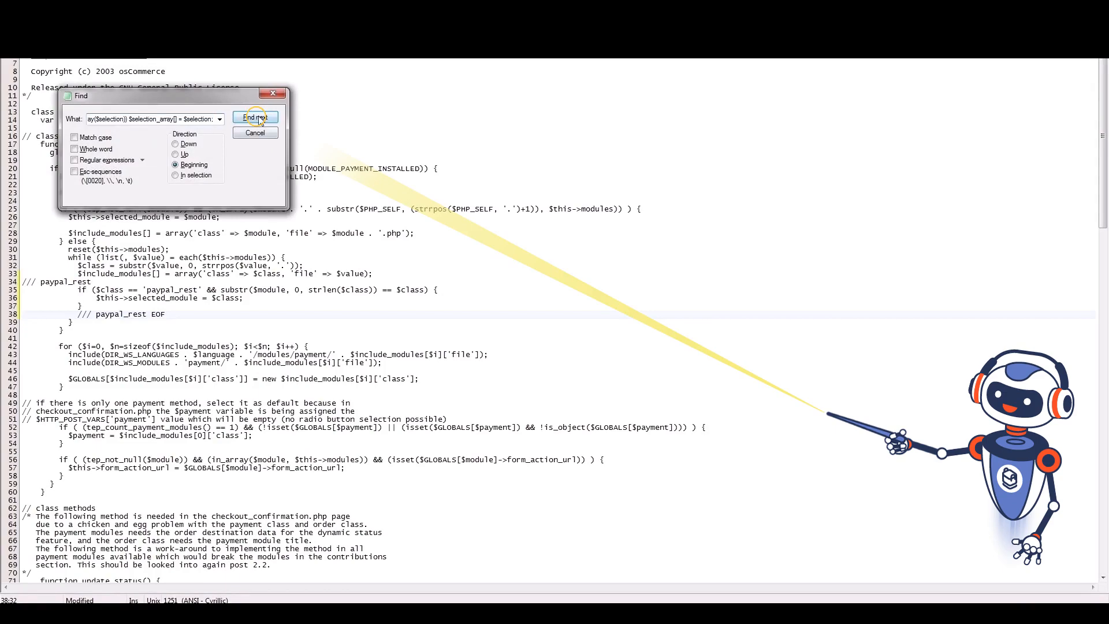
click(256, 118)
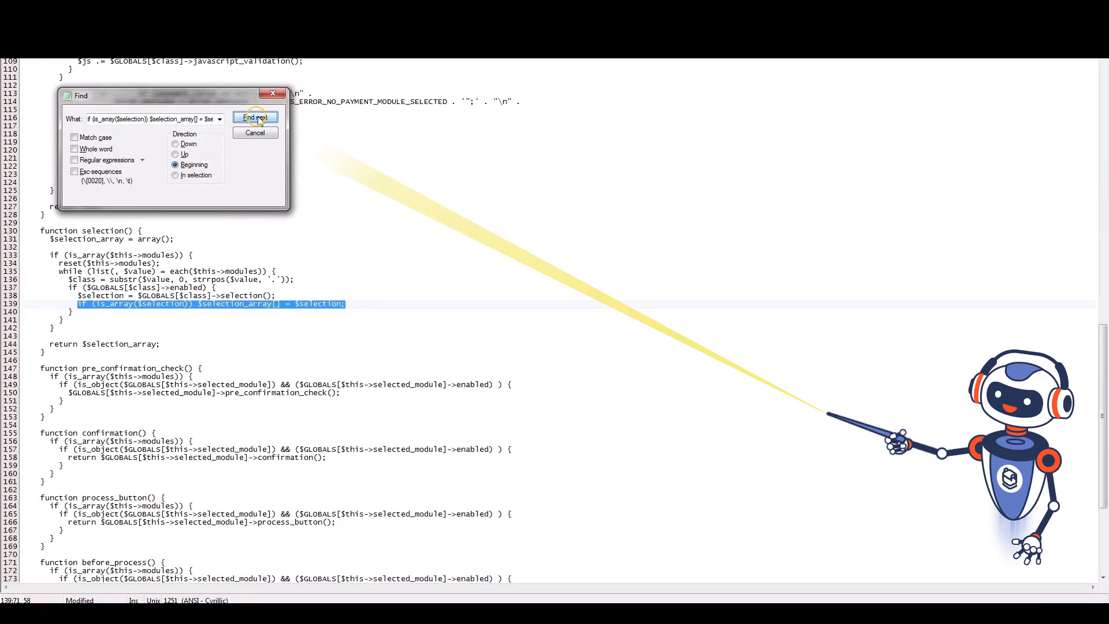
click(277, 93)
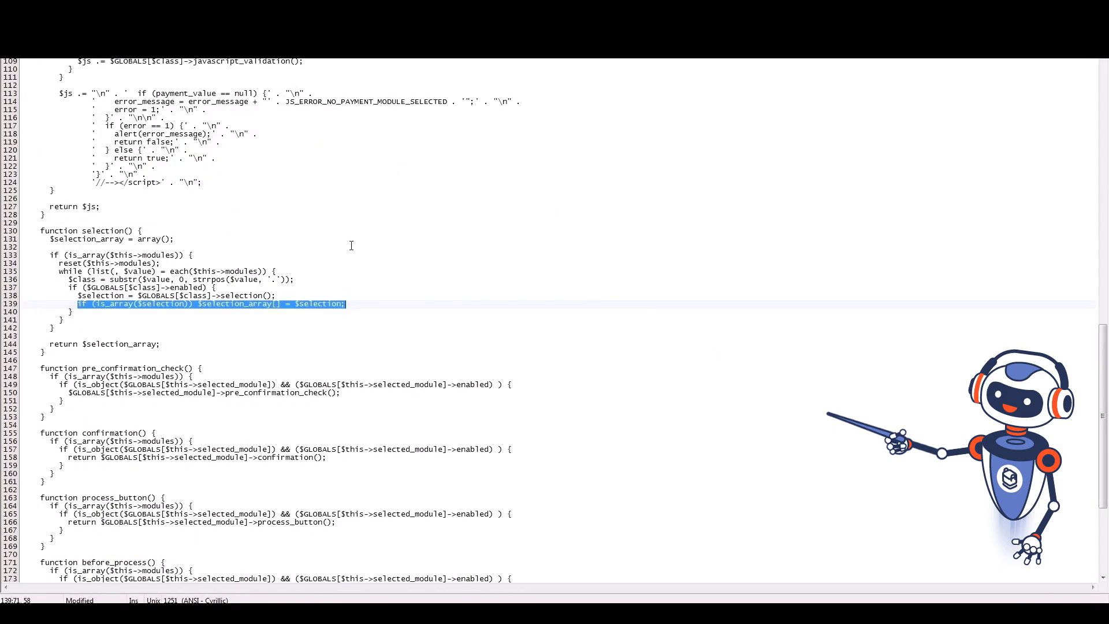
text(/// paypal_rest             //if (is_array($selection)) $selection_array[] = $selection;             if (is_array($selection)) {                 if (isset($selection['id'])) {                     $selection_array[] = $selection;                 } else {                     $selection_array = array_merge($selection_array, $selection);                 }             }             /// paypal_rest EOF)
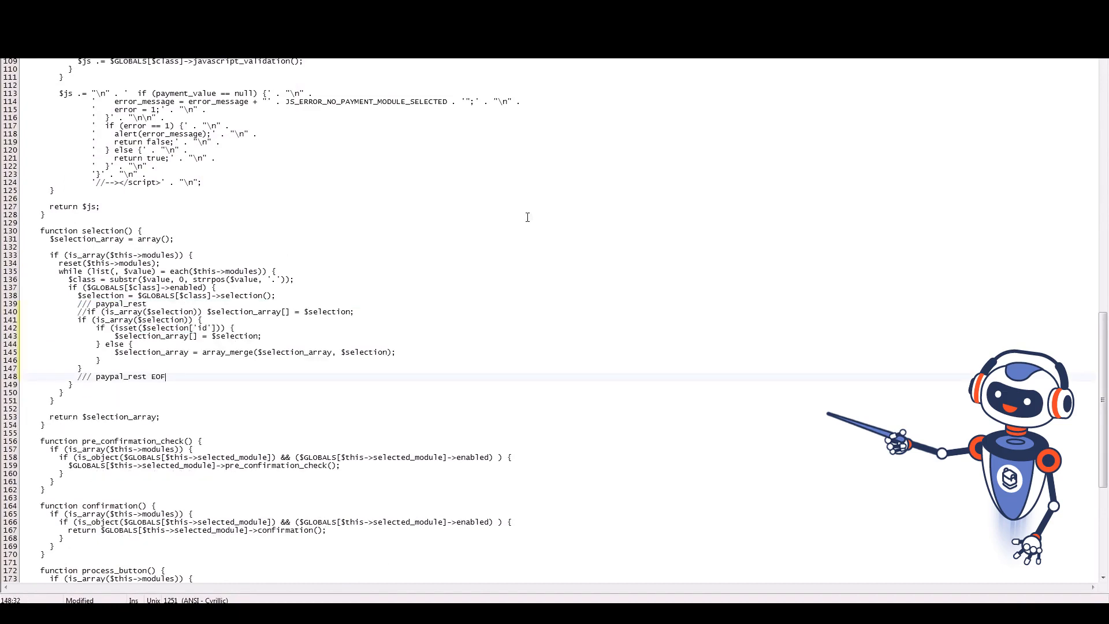
- Above function pre_confirmation_check(), add the checkout_initialization_method() function between the comments /// paypal_rest (from osc23) and /// paypal_rest EOF
key(ctrl+f)
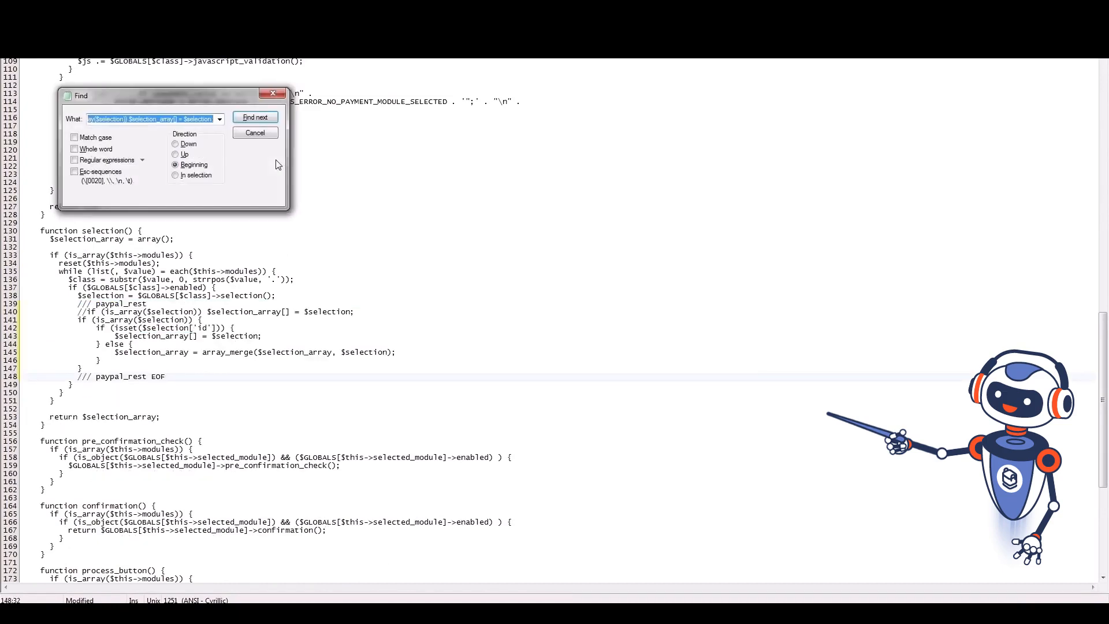
text(function pre_confirmation_check() {)
click(255, 118)
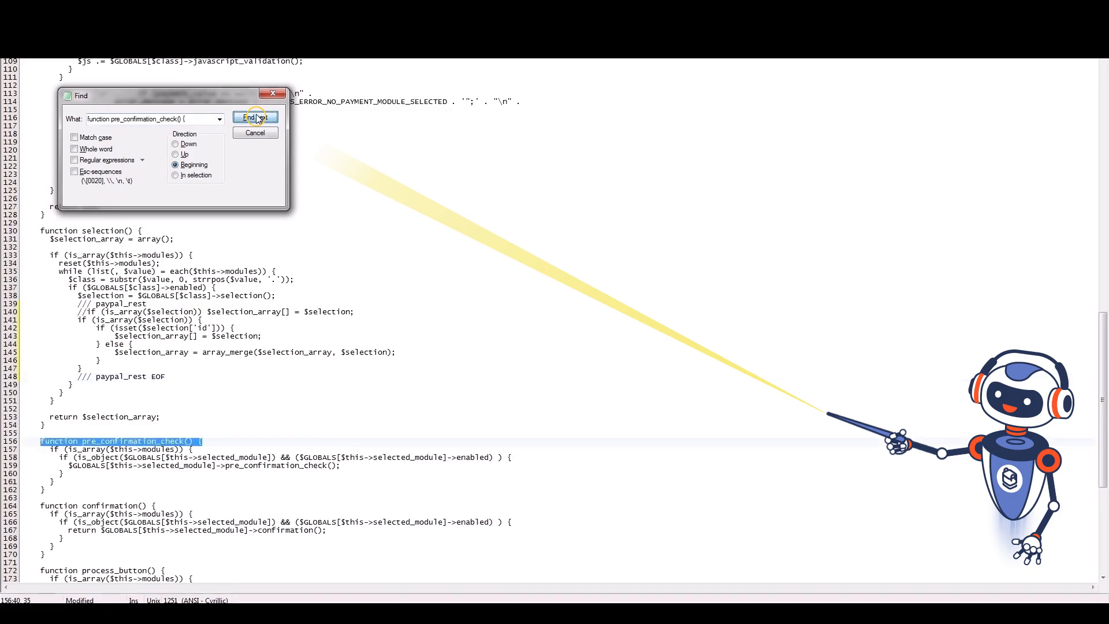
click(278, 93)
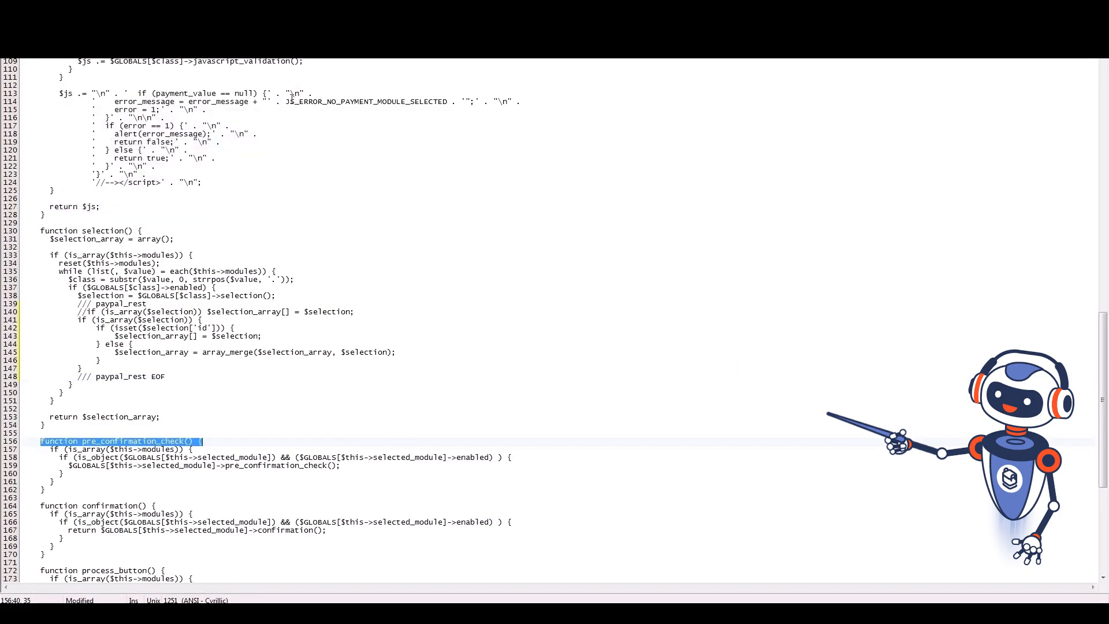
scroll(123, 411, down, 3)
click(123, 410)
text(/// paypal_rest (from osc23)     function checkout_initialization_method() {       $initialize_array = array();        if (is_array($this->modules)) {         reset($this->modules);         while (list(, $value) = each($this->modules)) {           $class = substr($value, 0, strrpos($value, '.'));           if ($GLOBALS[$class]->enabled && method_exists($GLOBALS[$class], 'checkout_initialization_method')) {             $initialize_array[] = $GLOBALS[$class]->checkout_initialization_method();           }         }       }        return $initialize_array;     } /// paypal_rest EOF)
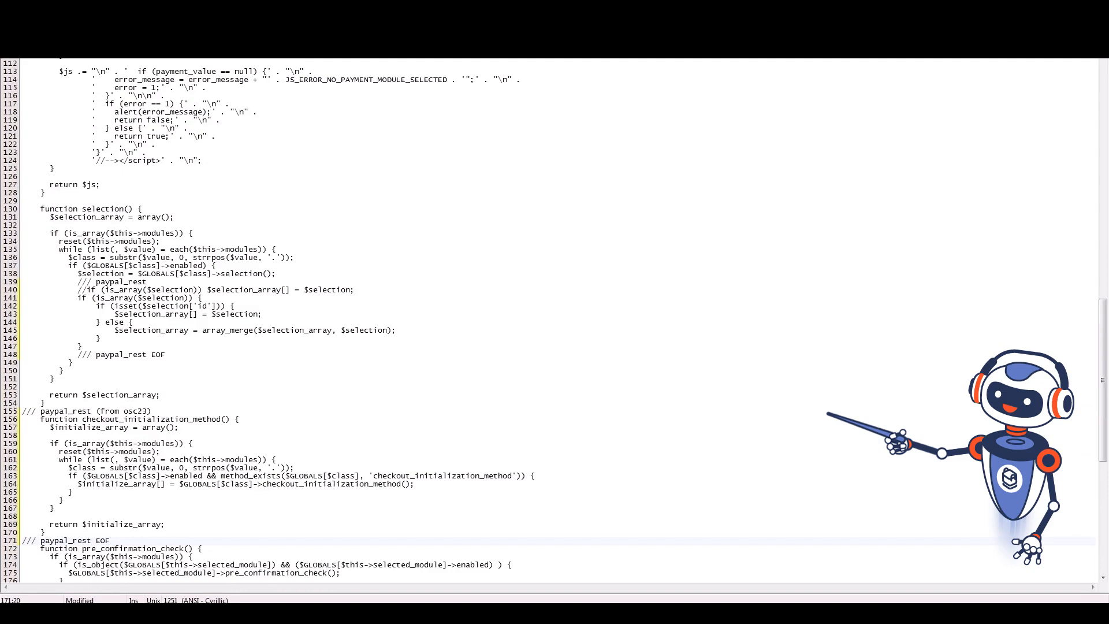
- Save payment.php, switch back to FileZilla and upload it to the server, finishing editing and deleting the local copy
key(alt+f)
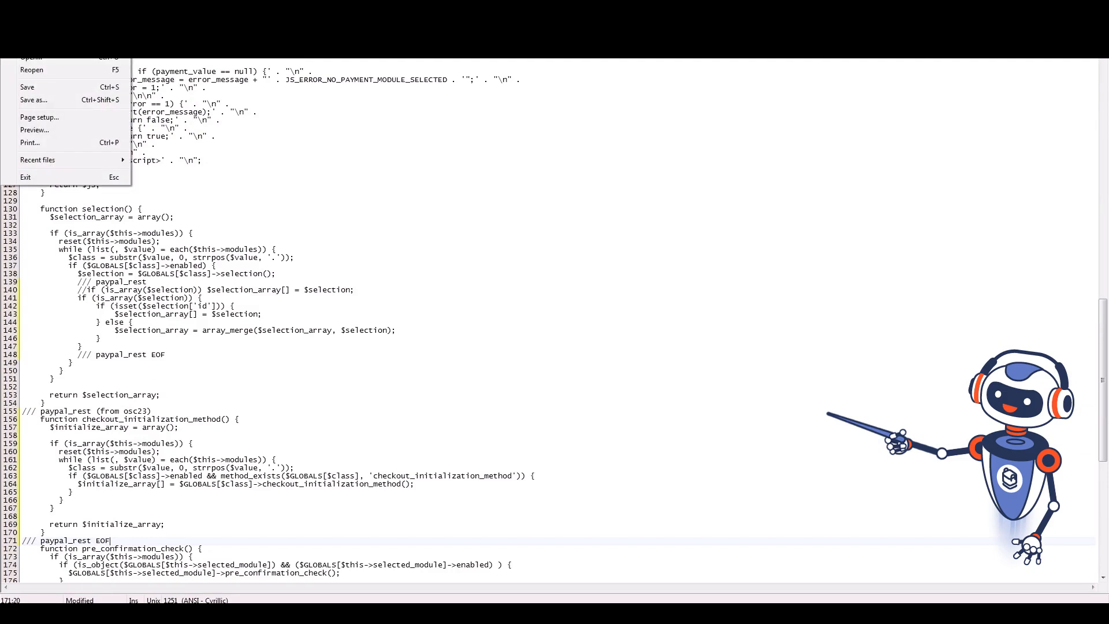
click(31, 87)
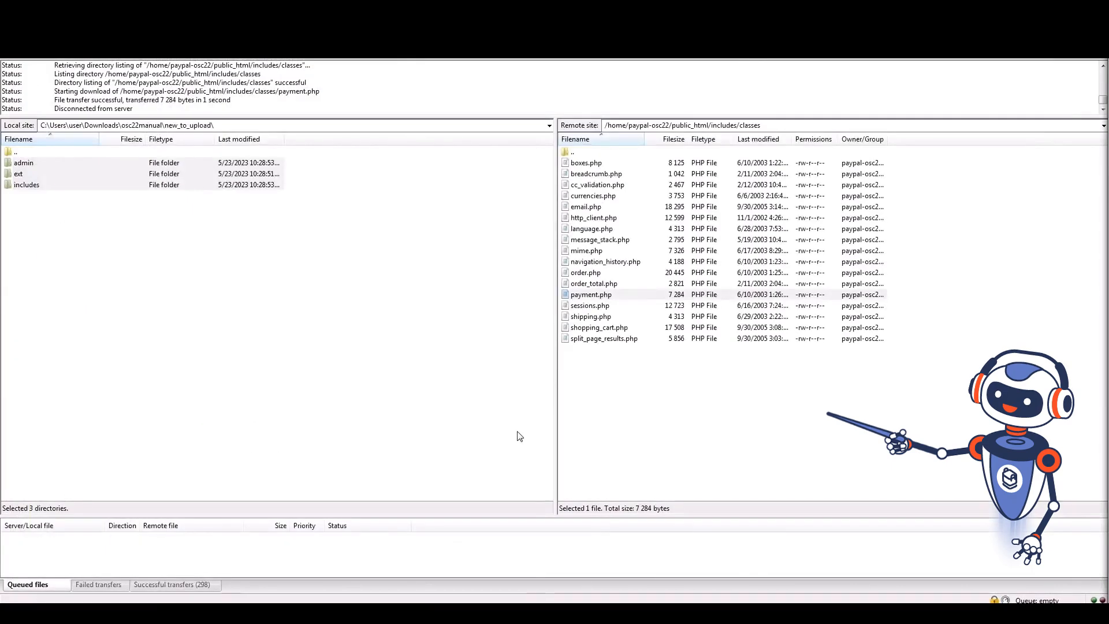
click(458, 336)
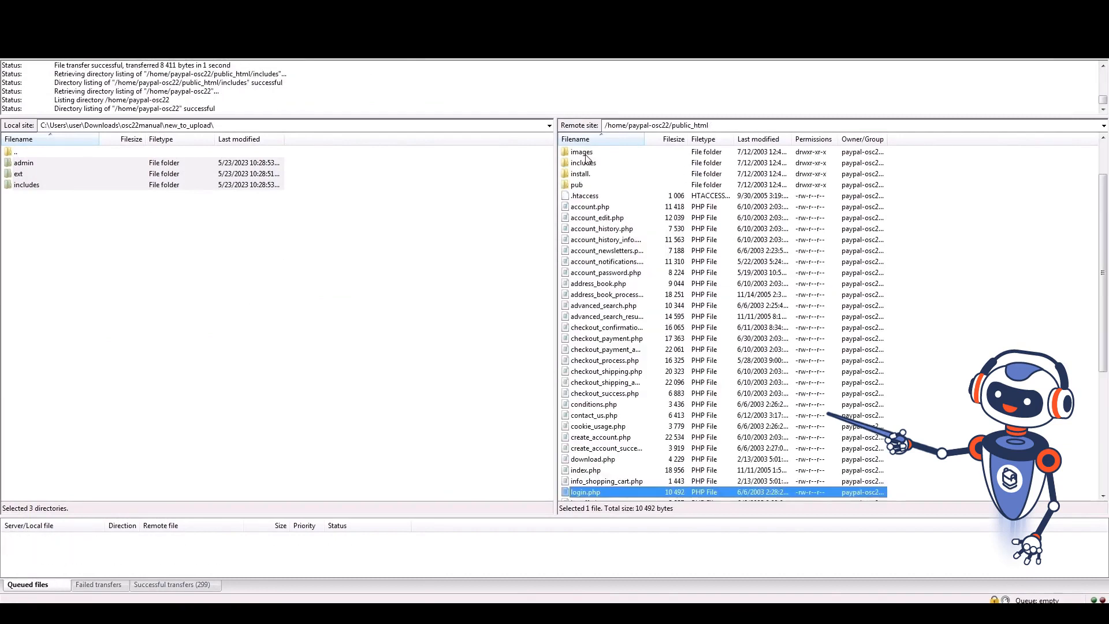
- Open login.php from the remote public_html directory for editing
key(Up)
key(Up)
key(Up)
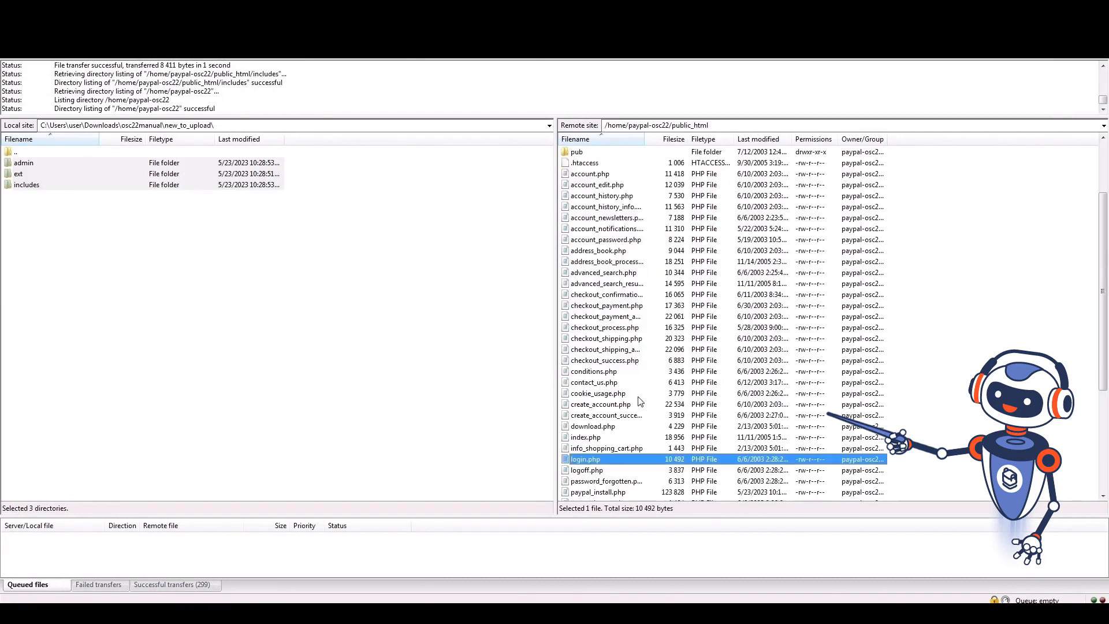
right_click(624, 463)
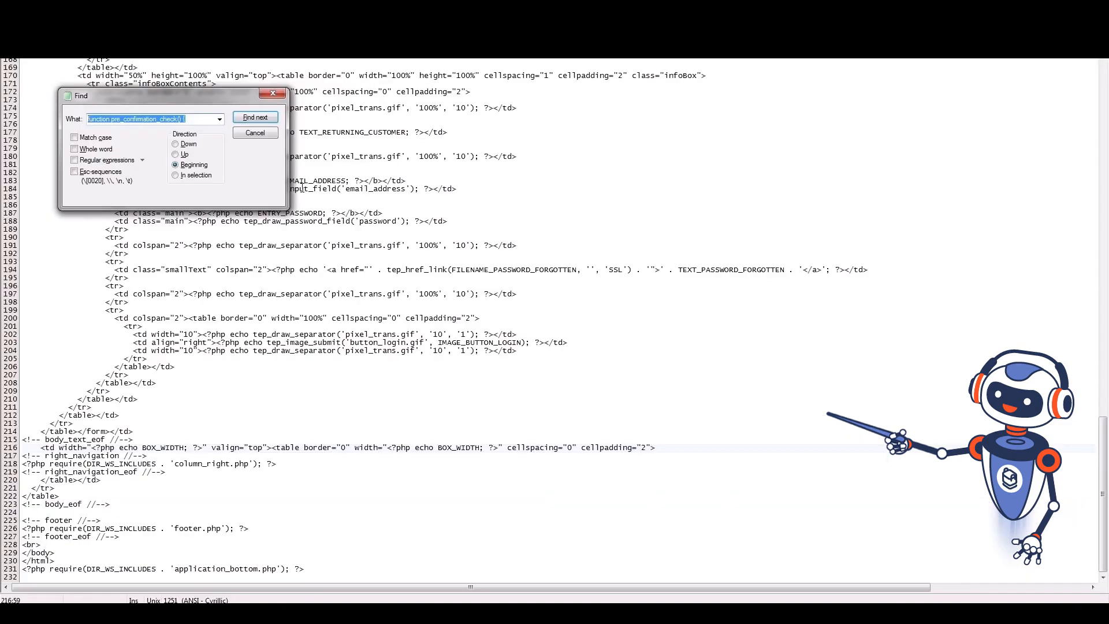
text(</table></form></td><!-- body_text_eof //-->)
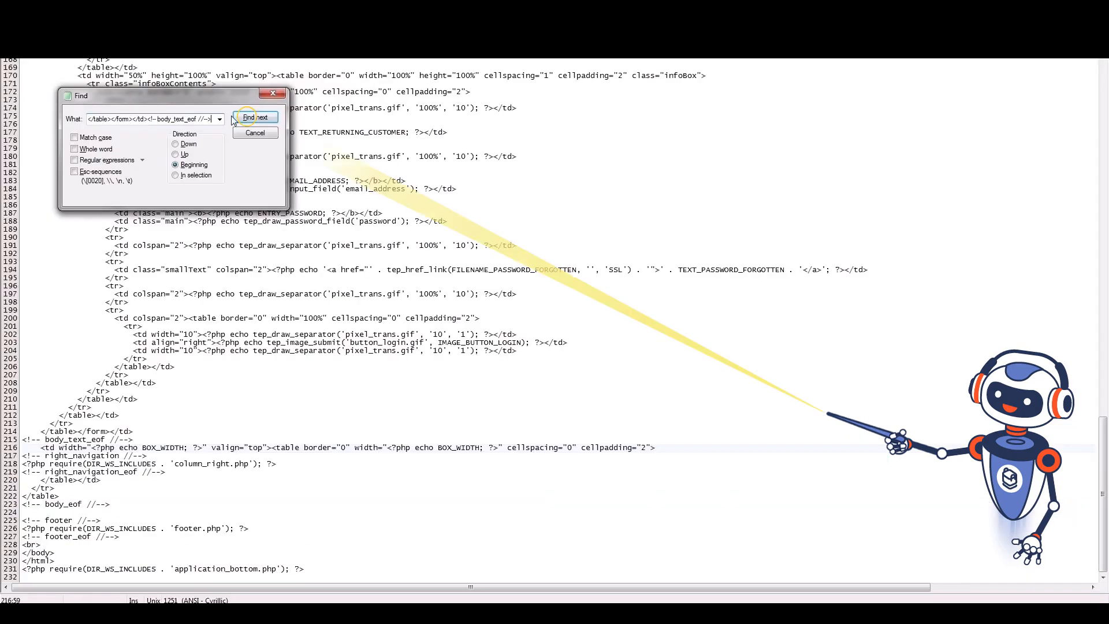
click(248, 118)
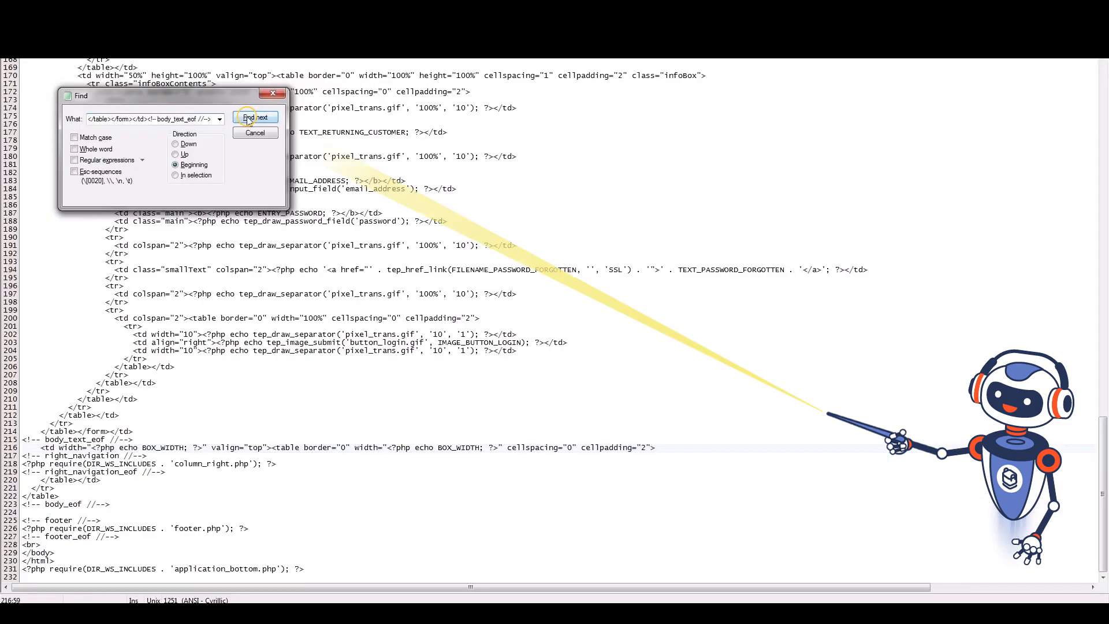
click(273, 93)
click(104, 426)
key(Return)
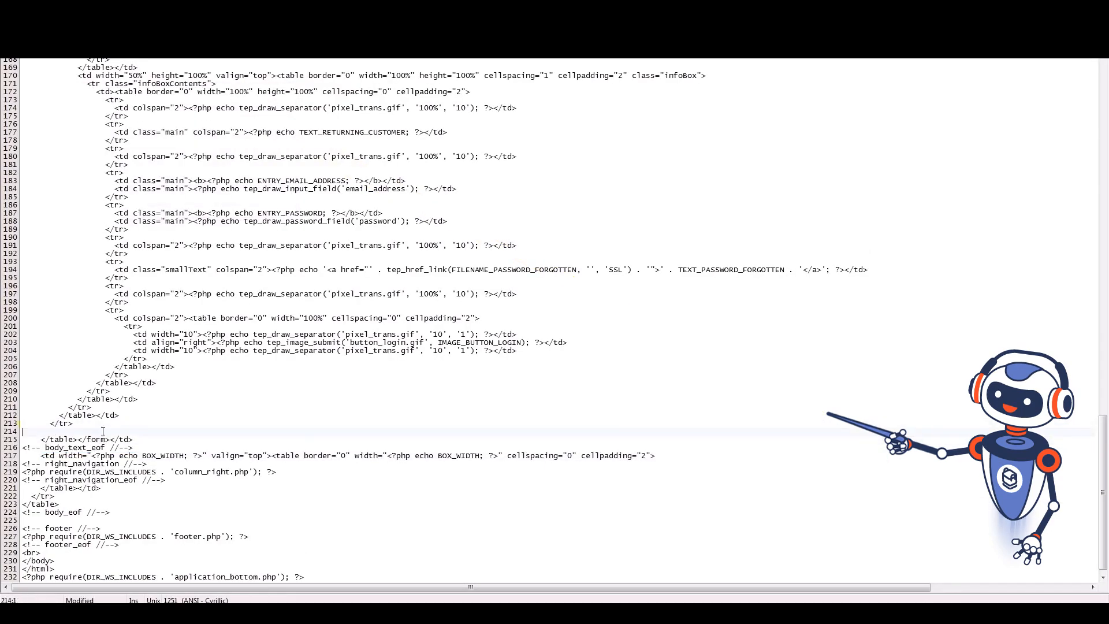
text(<?php ////paypal_rest     @include('ext/modules/payment/paypal_rest/quick_checkout.php'); ////paypal_rest EOF ?>)
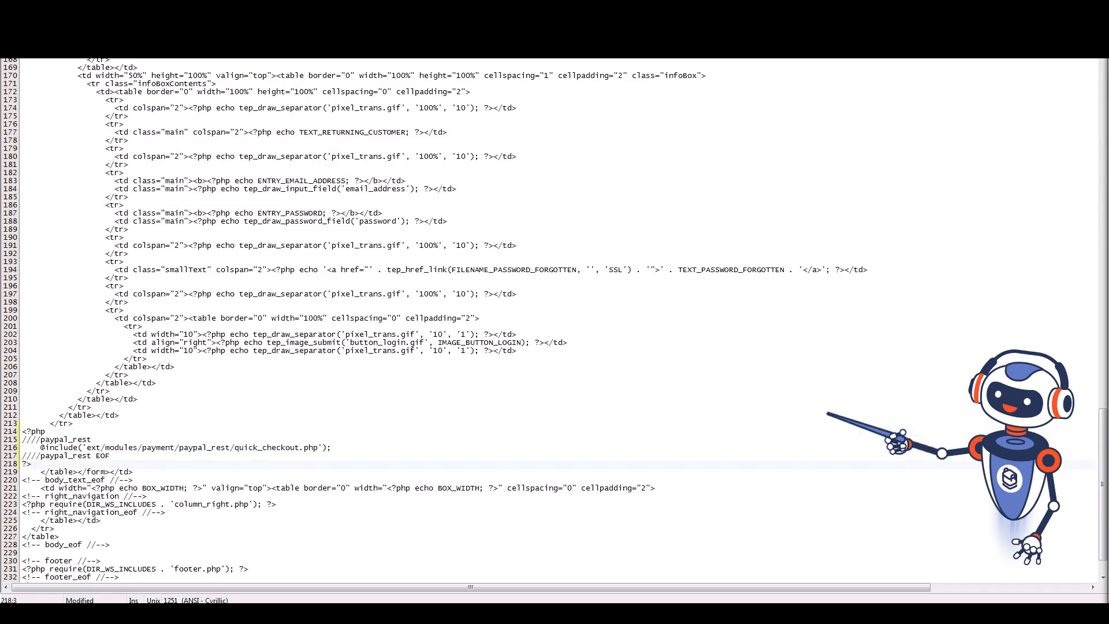
- Save login.php, switch back to FileZilla and upload it to the server, finishing editing and deleting the local copy
click(459, 333)
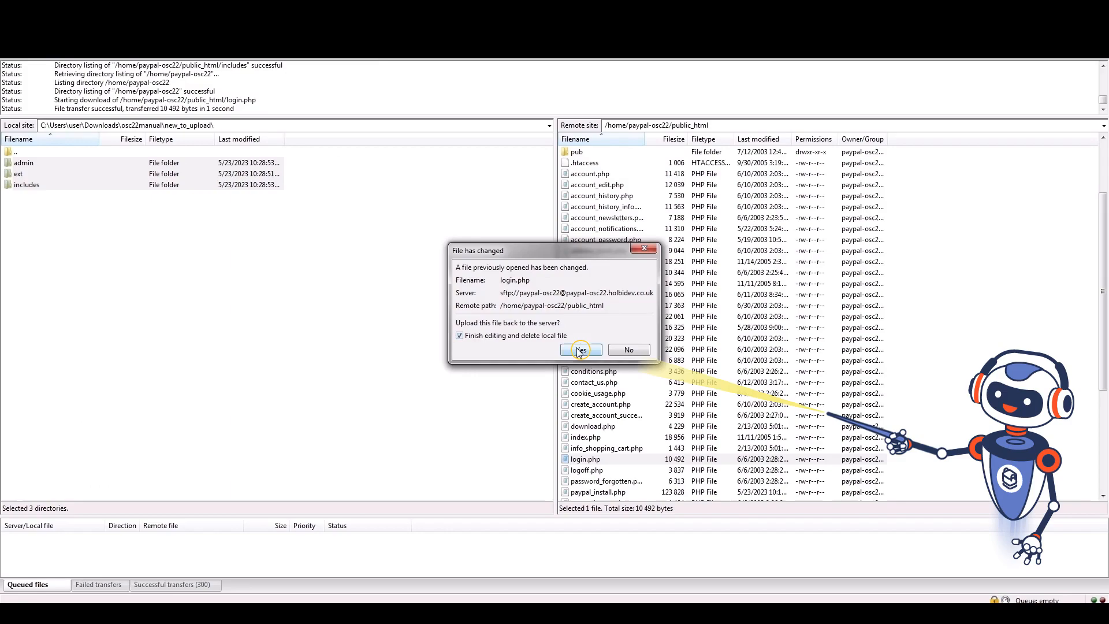
click(579, 349)
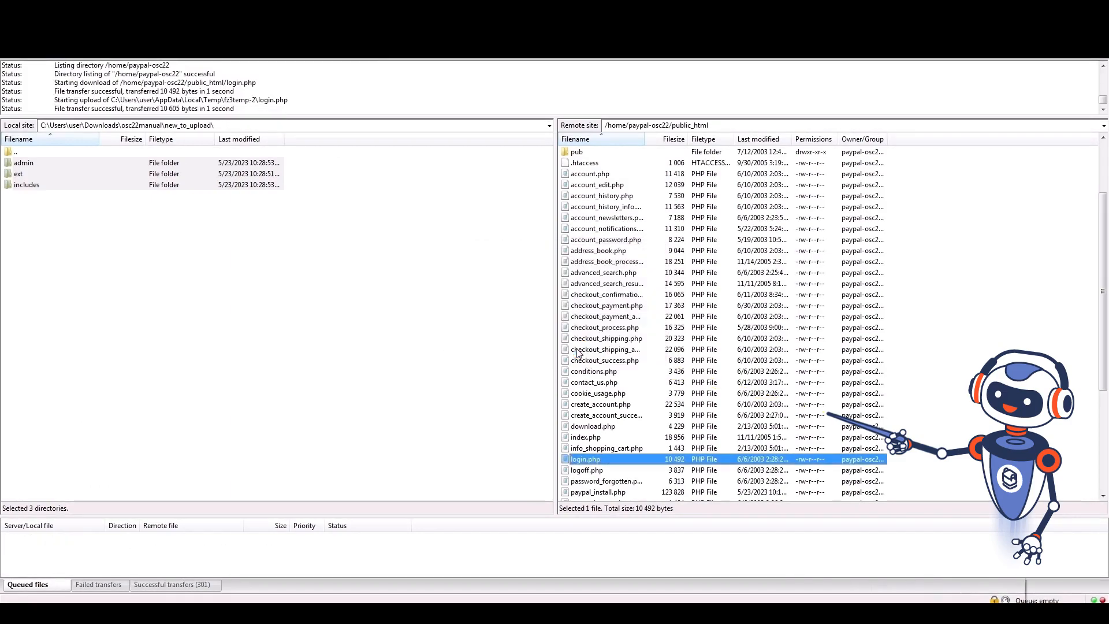
right_click(634, 450)
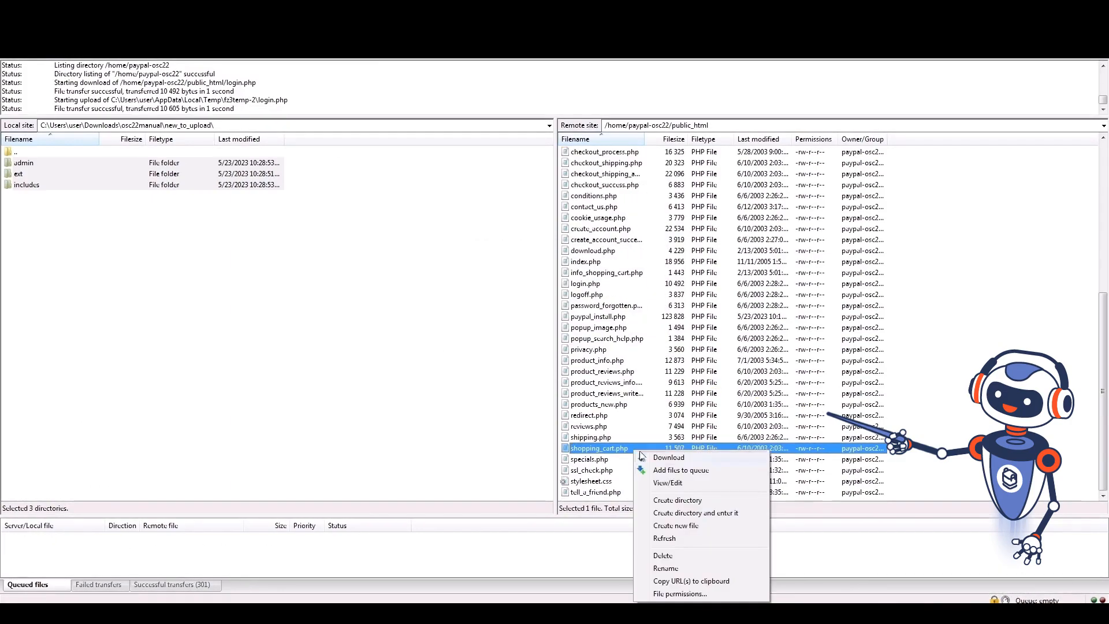
click(669, 484)
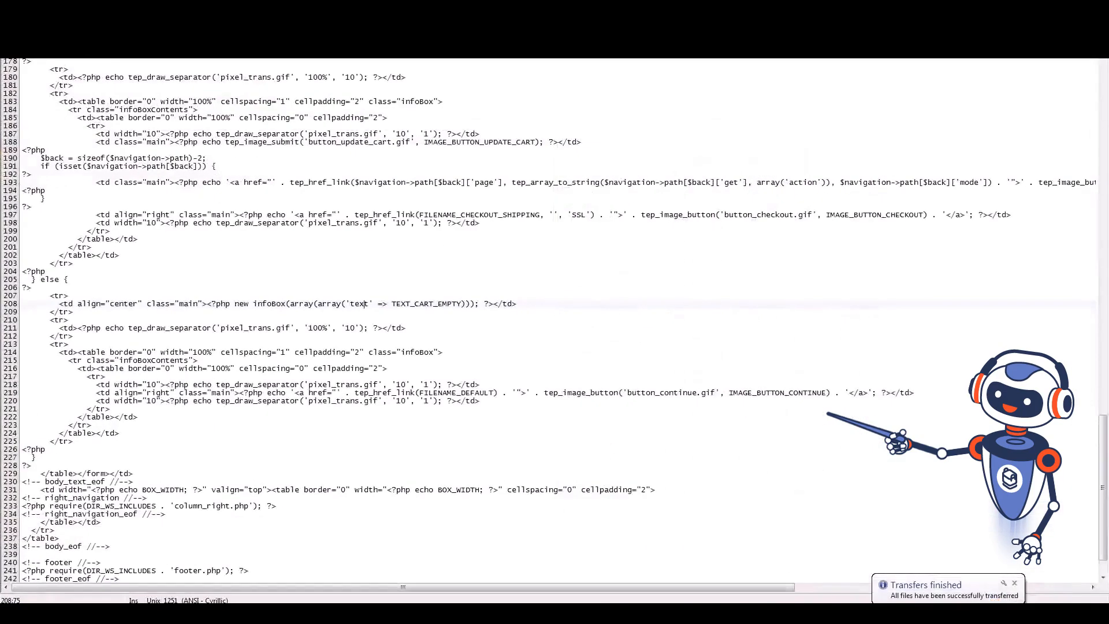
key(ctrl+f)
key(ctrl+v)
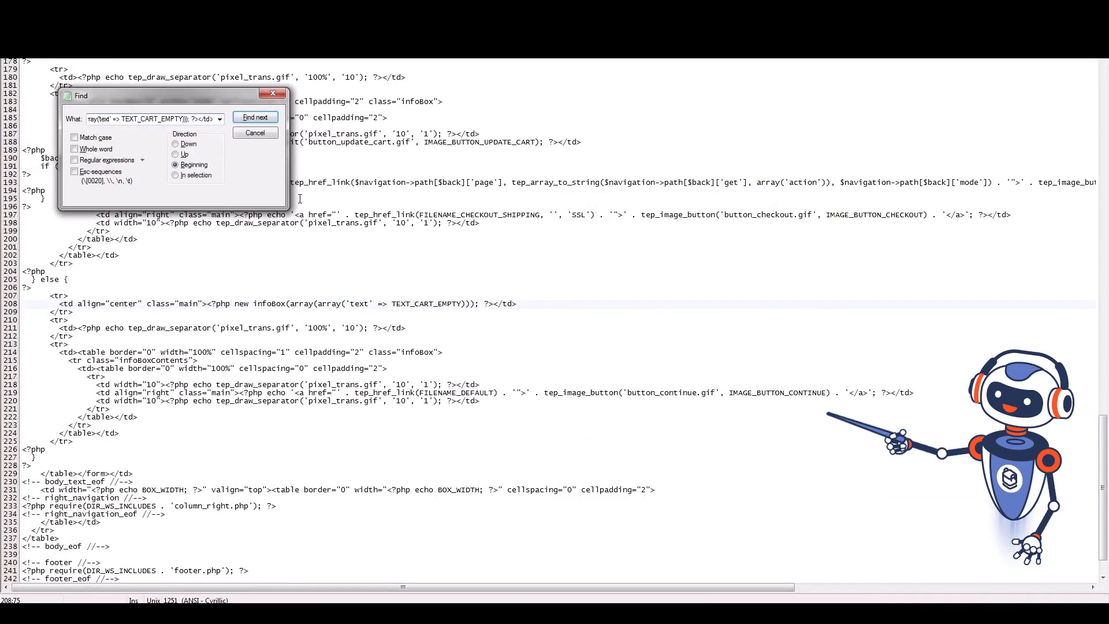
click(256, 118)
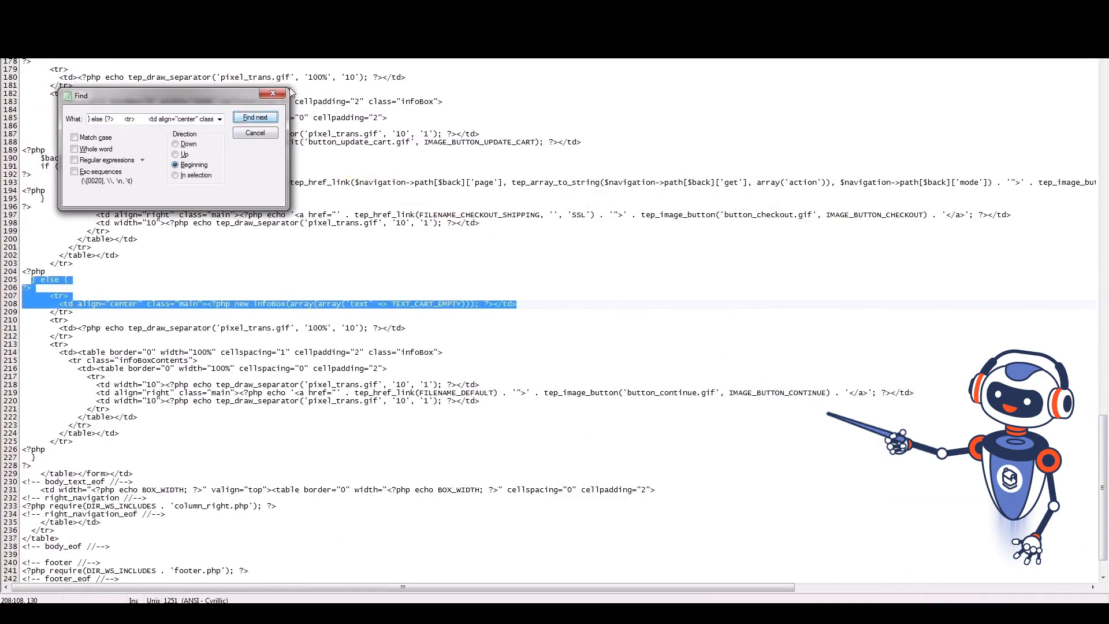
click(273, 94)
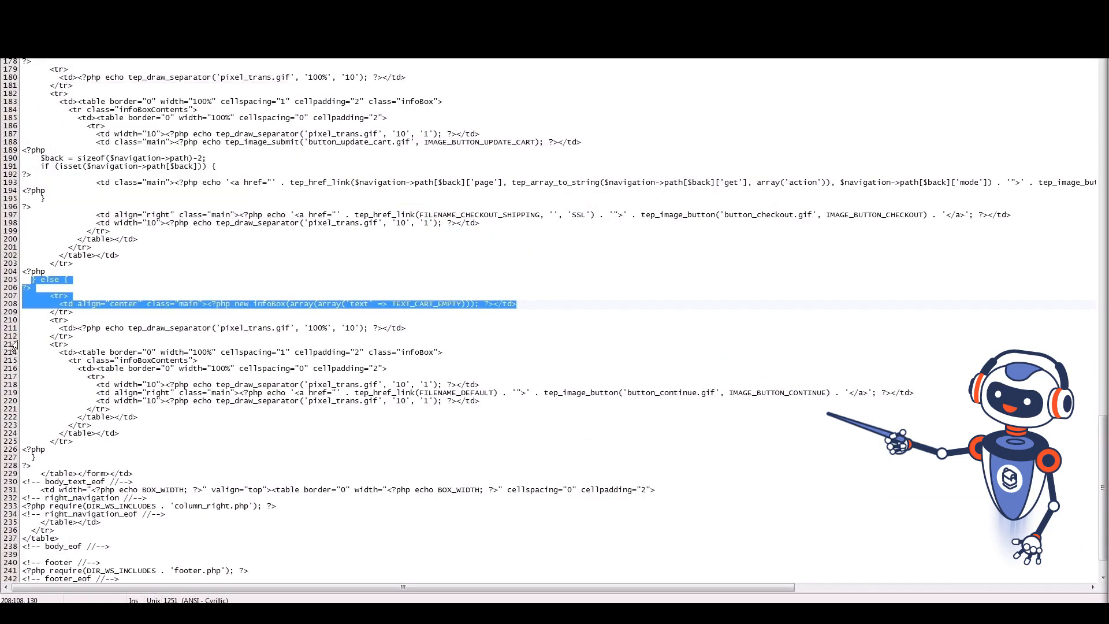
click(48, 272)
text(////paypal_rest     @include('ext/modules/payment/paypal_rest/quick_checkout.php'); ////paypal_rest EOF)
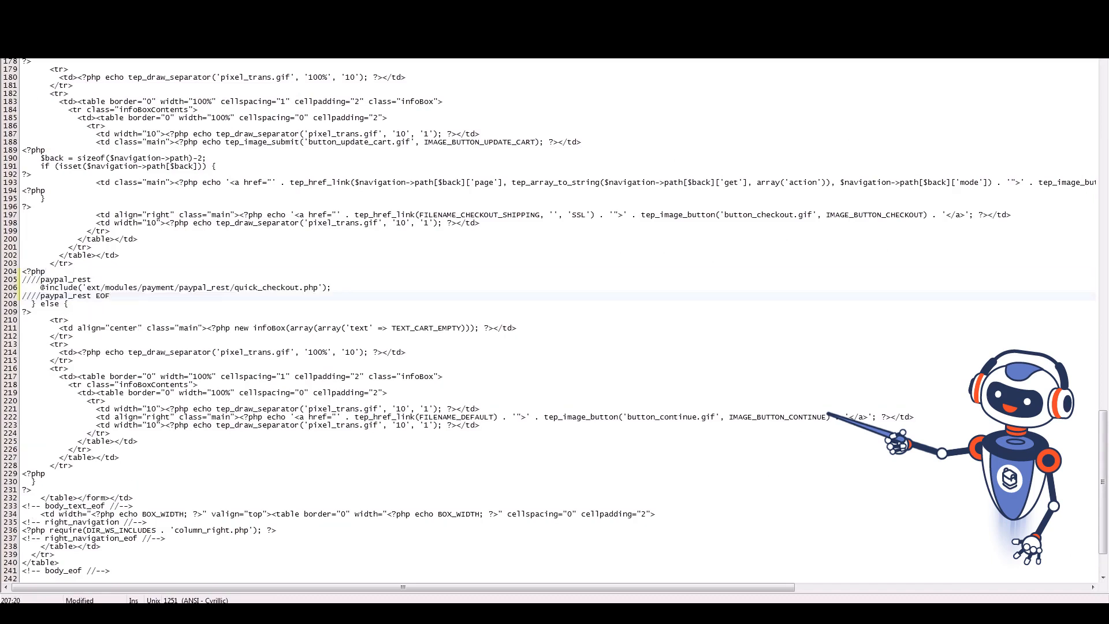
- Save shopping_cart.php, switch back to FileZilla and upload it to the server, finishing editing and deleting the local copy
key(alt+f)
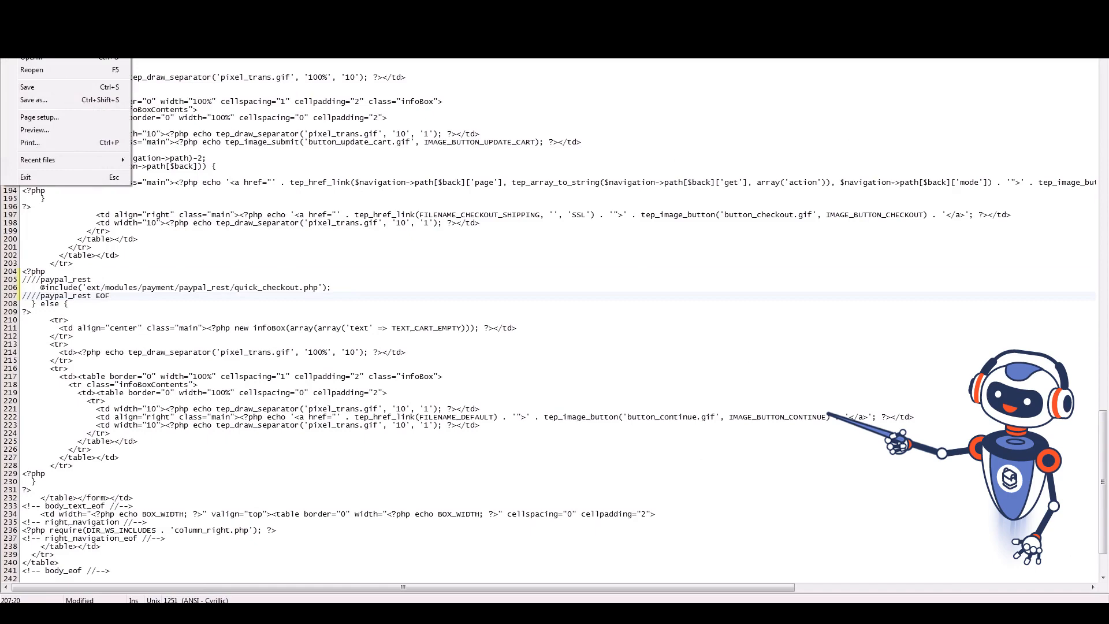
click(23, 100)
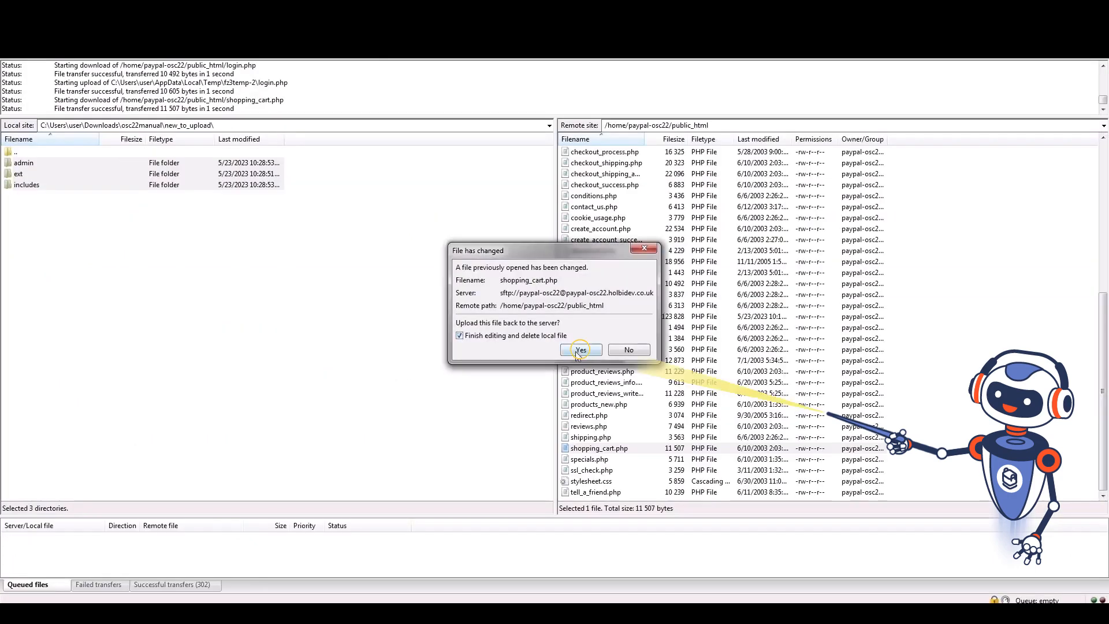
click(580, 351)
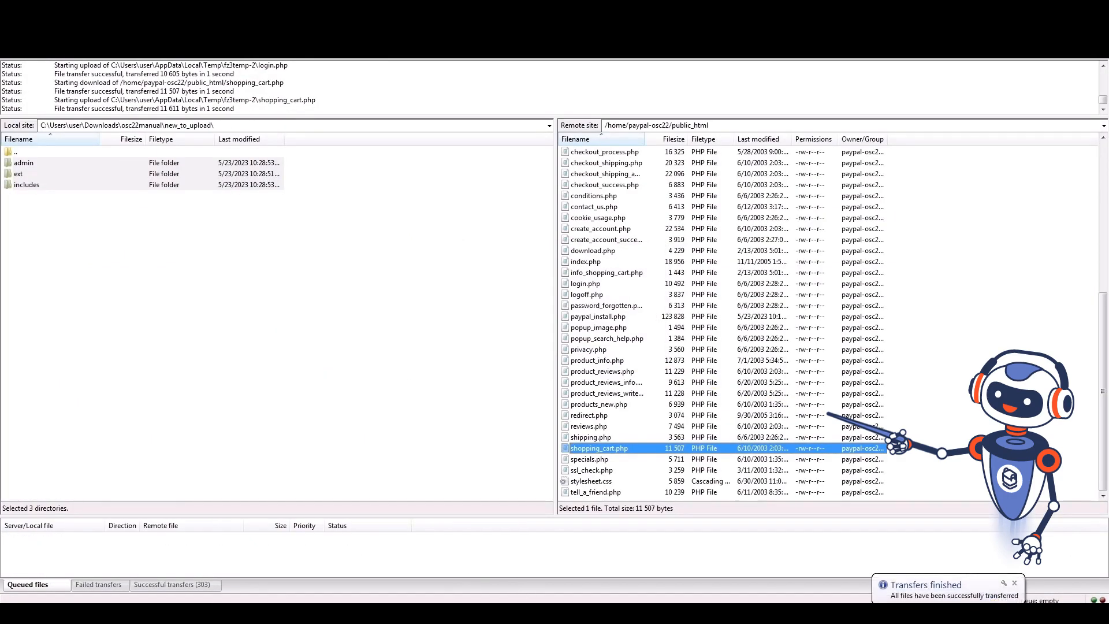
- Switch to the Chrome browser and bring up the osCommerce administration's Payment Modules page
key(alt+Tab)
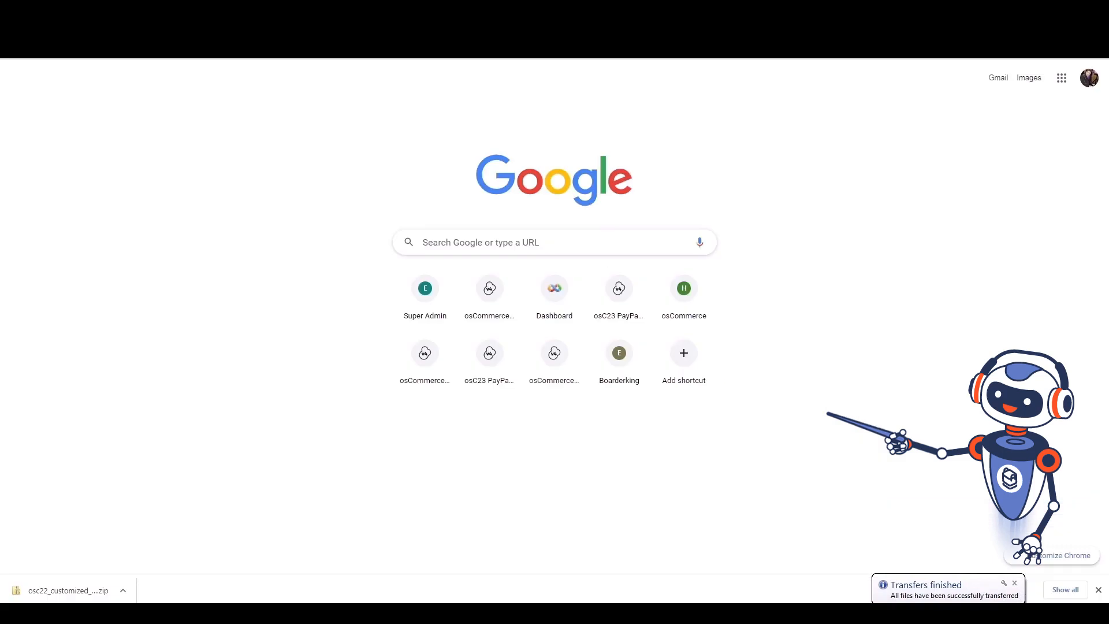
key(ctrl+Tab)
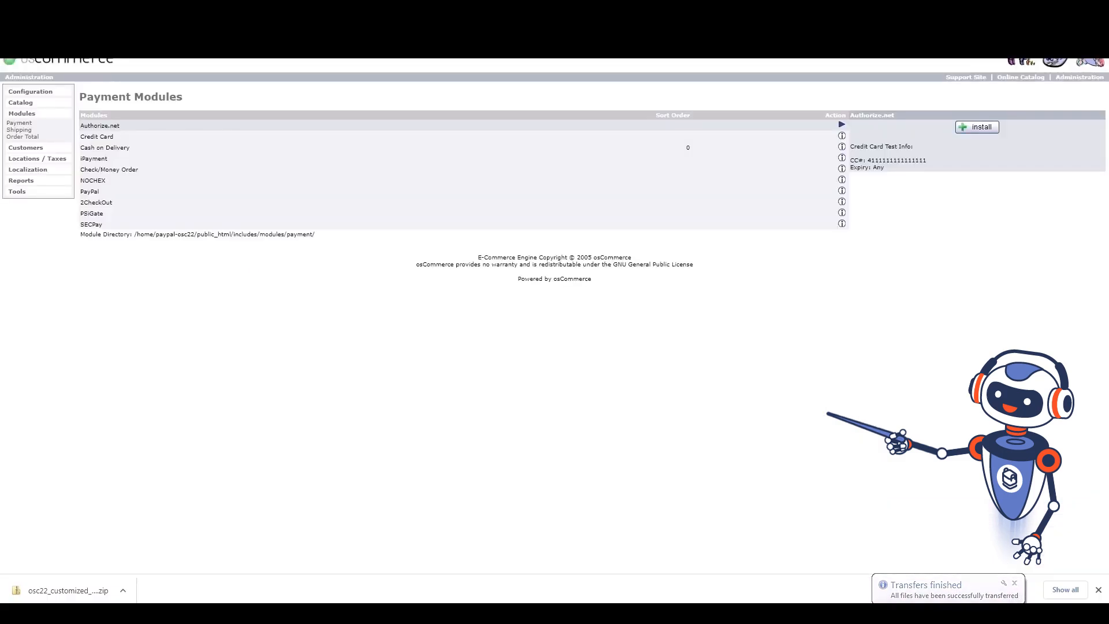